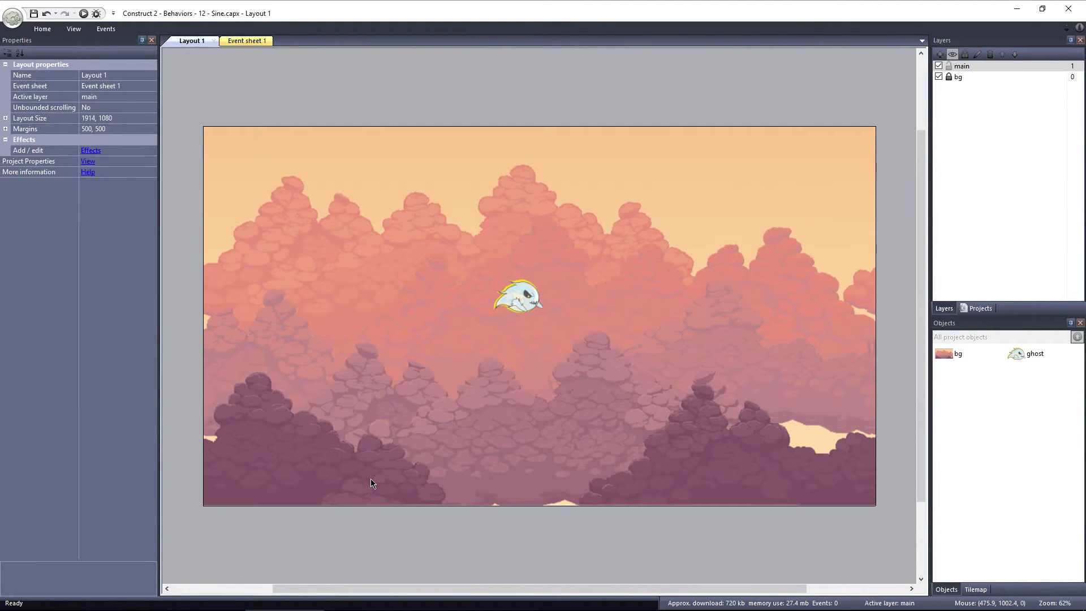
Step: Add the Sine movement behavior to the ghost sprite
left_click(526, 296)
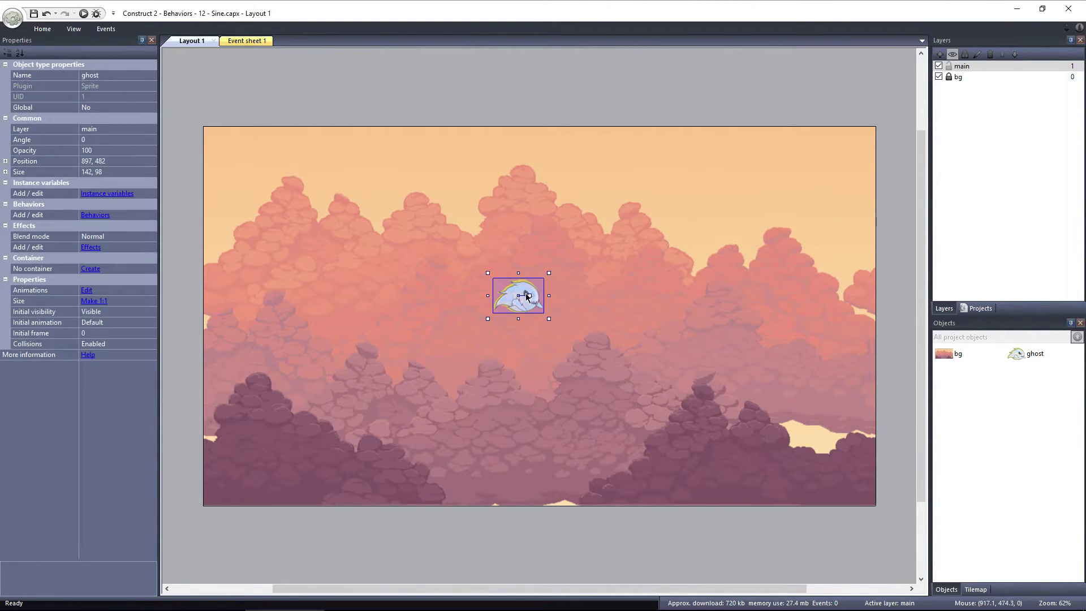
left_click(95, 215)
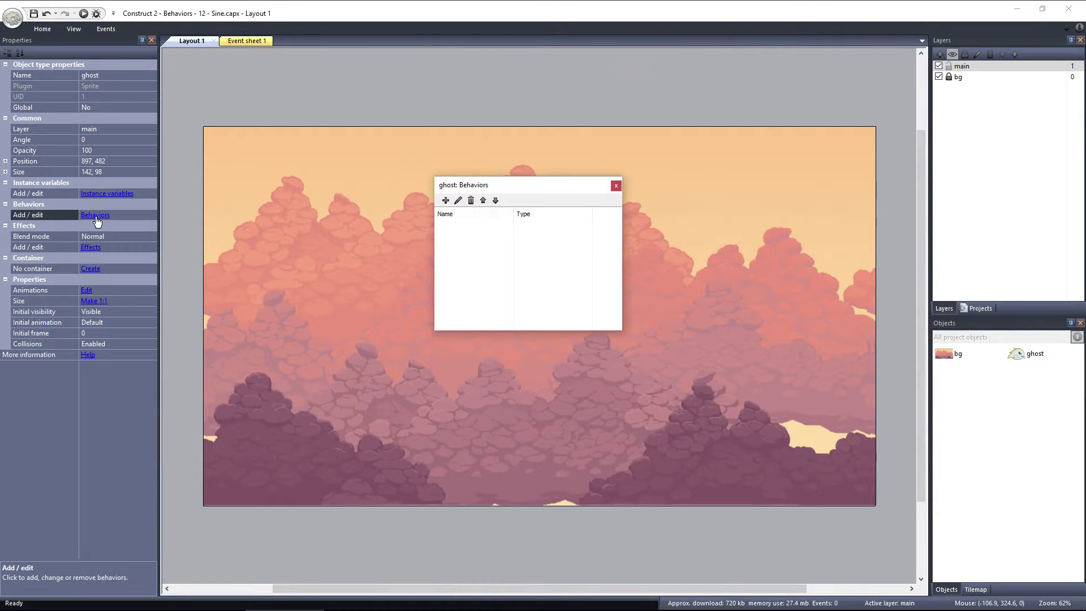
left_click(445, 201)
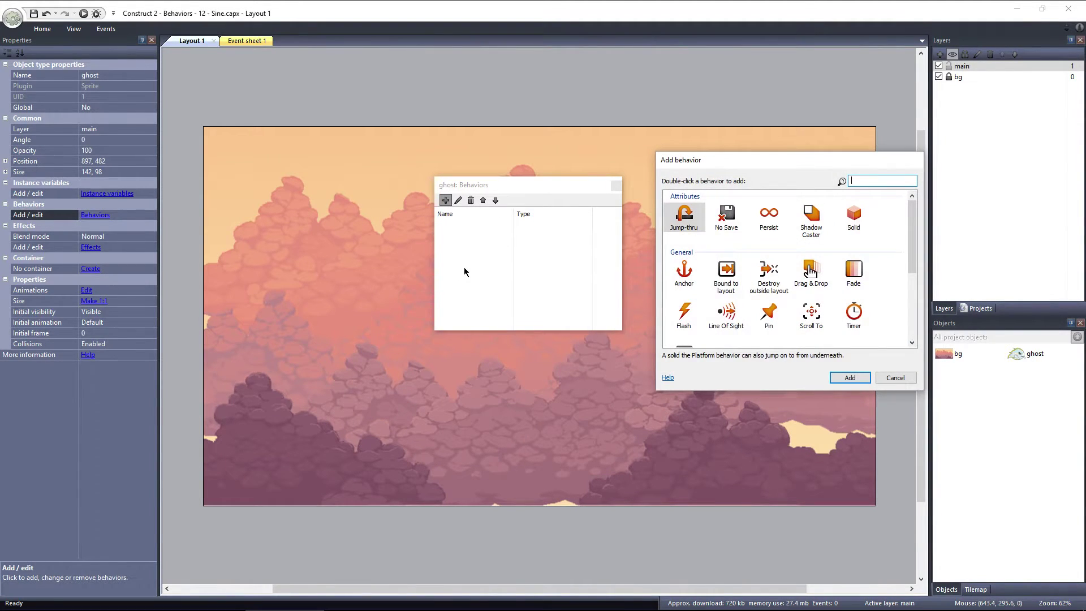
scroll(761, 276, "down", 3)
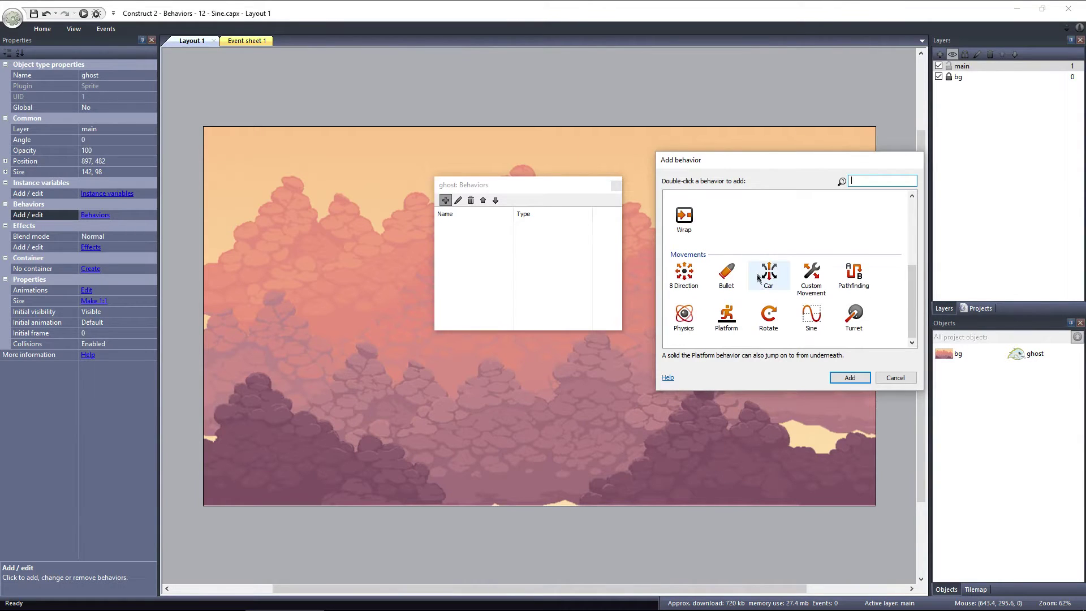
double_click(811, 320)
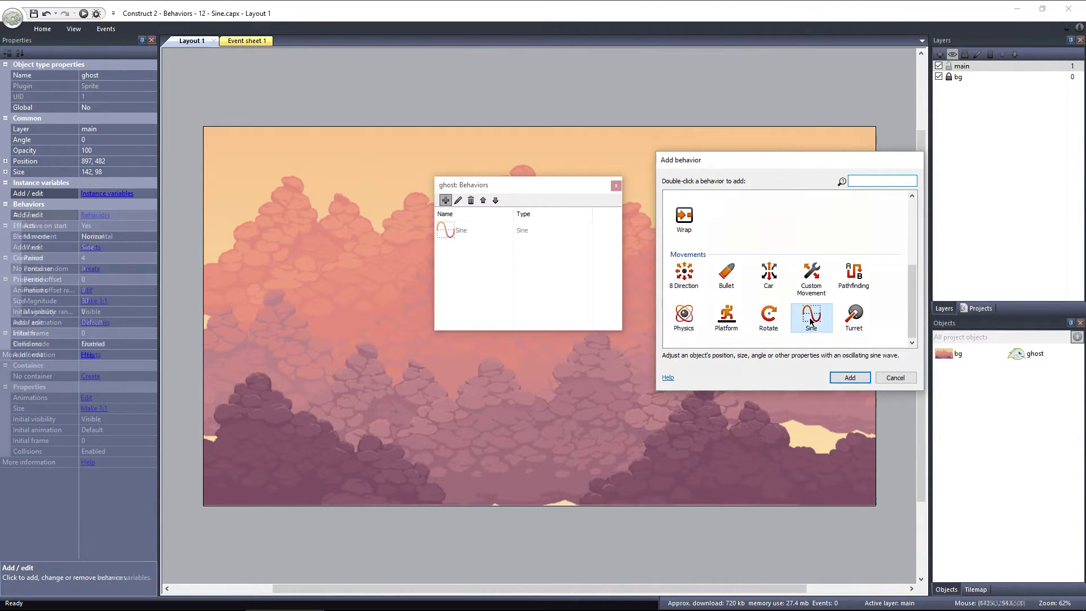
left_click(616, 186)
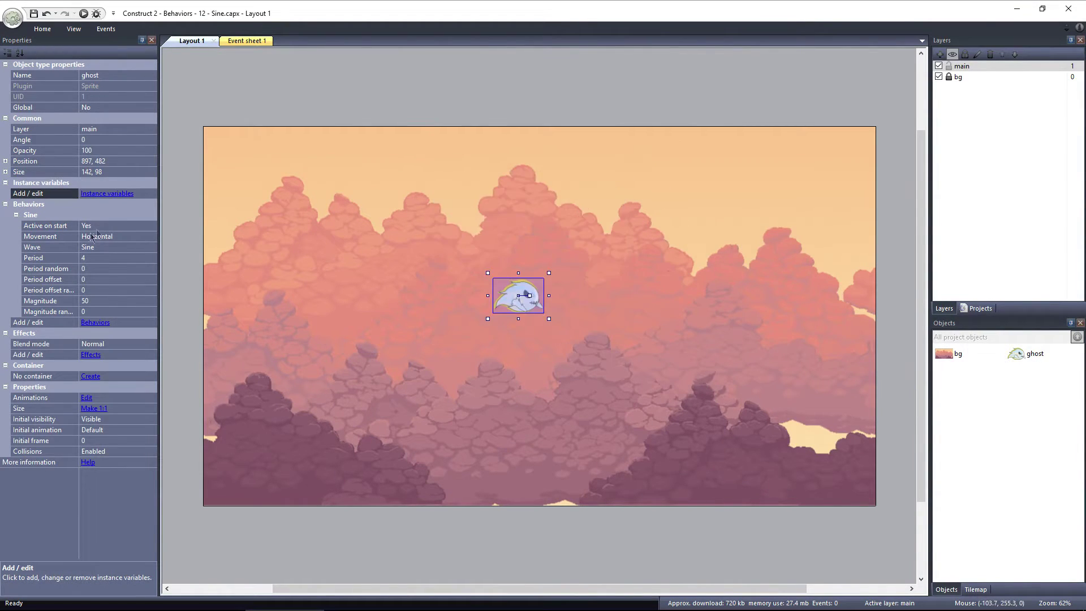
Step: Set the ghost's Sine magnitude to 100 and preview its horizontal movement in the browser
left_click(86, 301)
type("100")
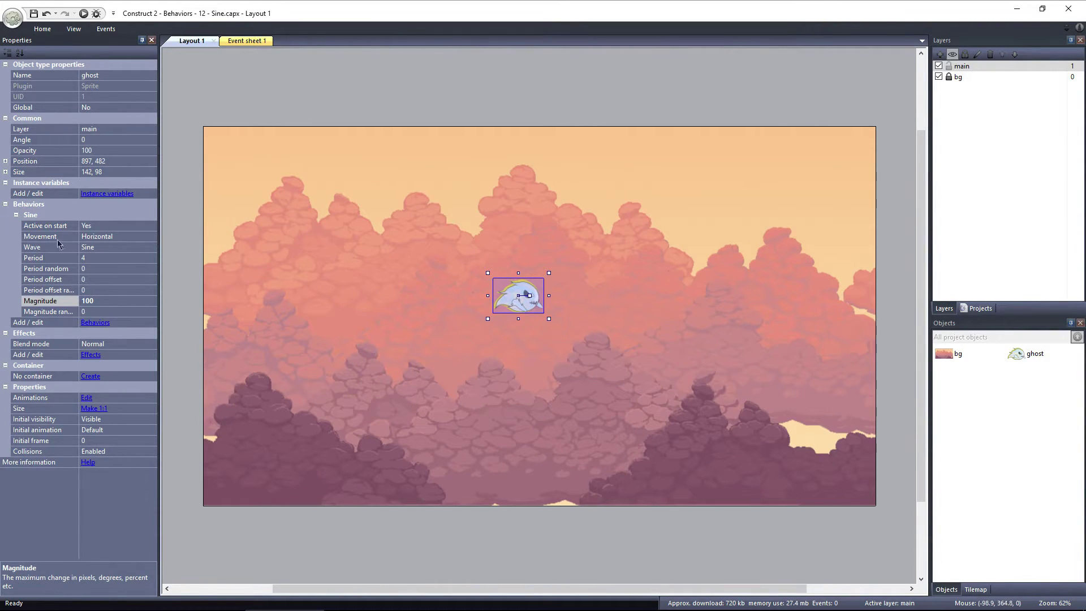
left_click(50, 225)
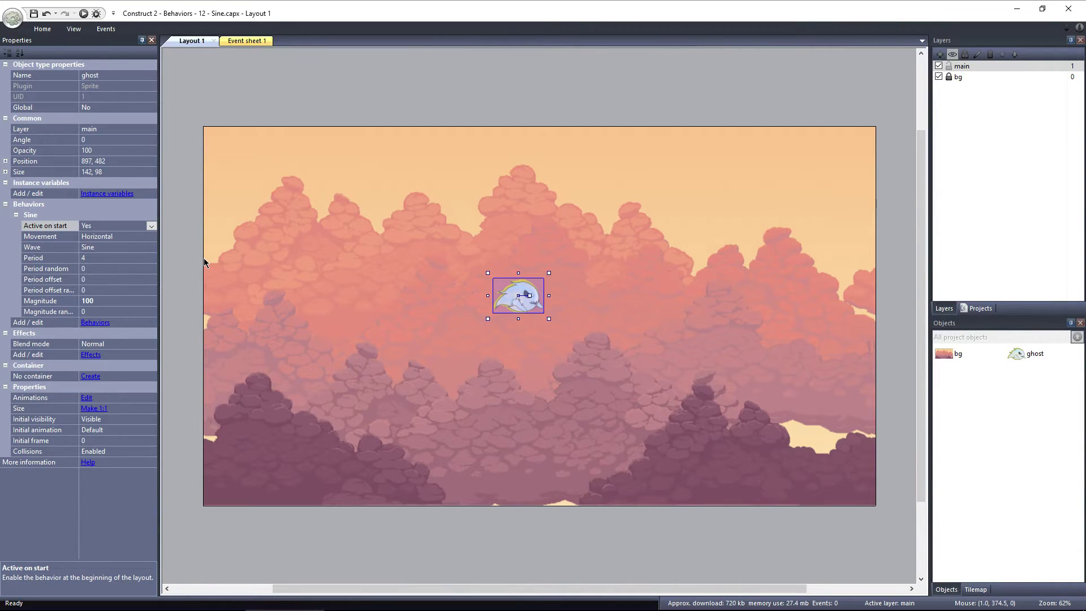
left_click(63, 234)
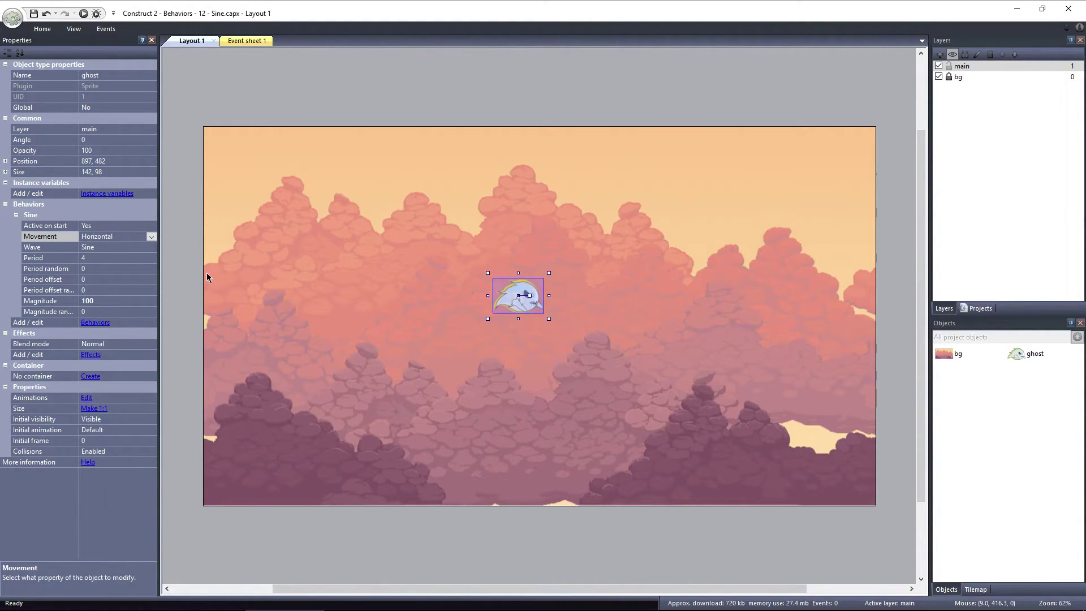
key("F5")
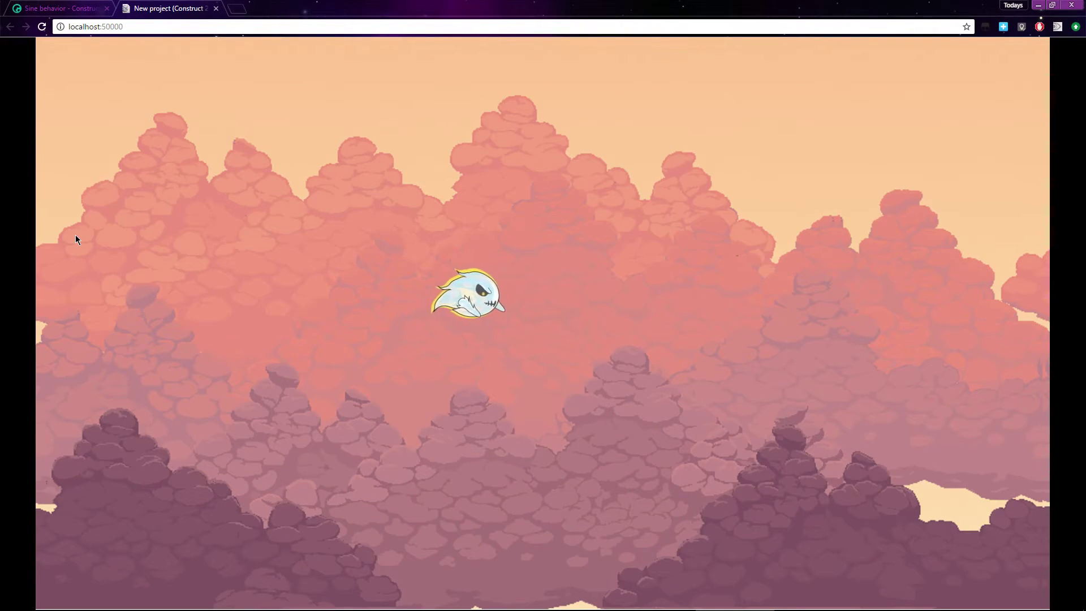
left_click(216, 8)
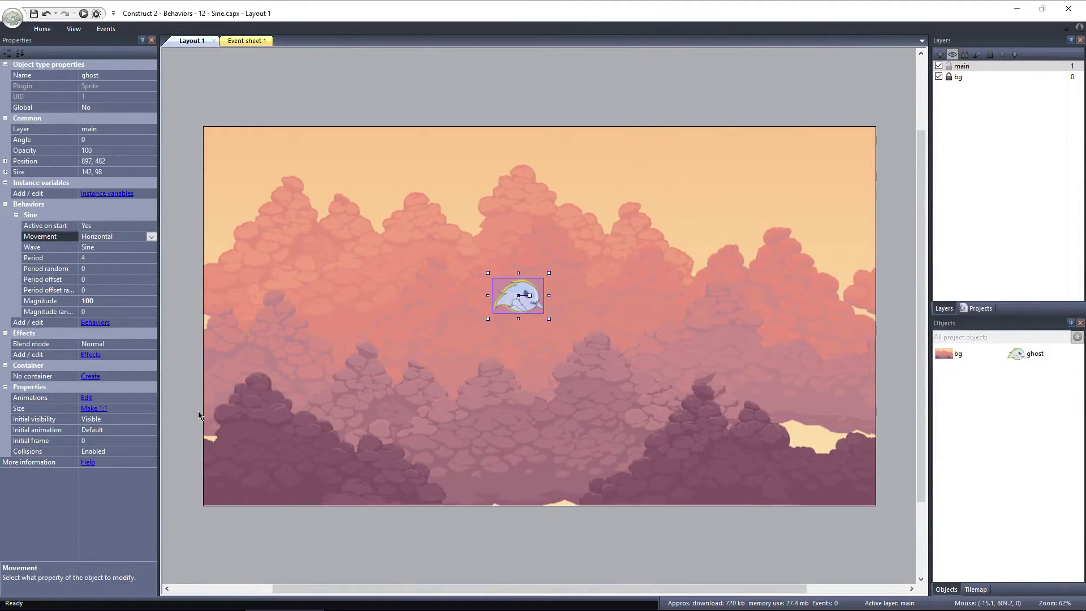
Step: Set the Sine behavior's period to 2 and preview the ghost's movement
left_click(70, 248)
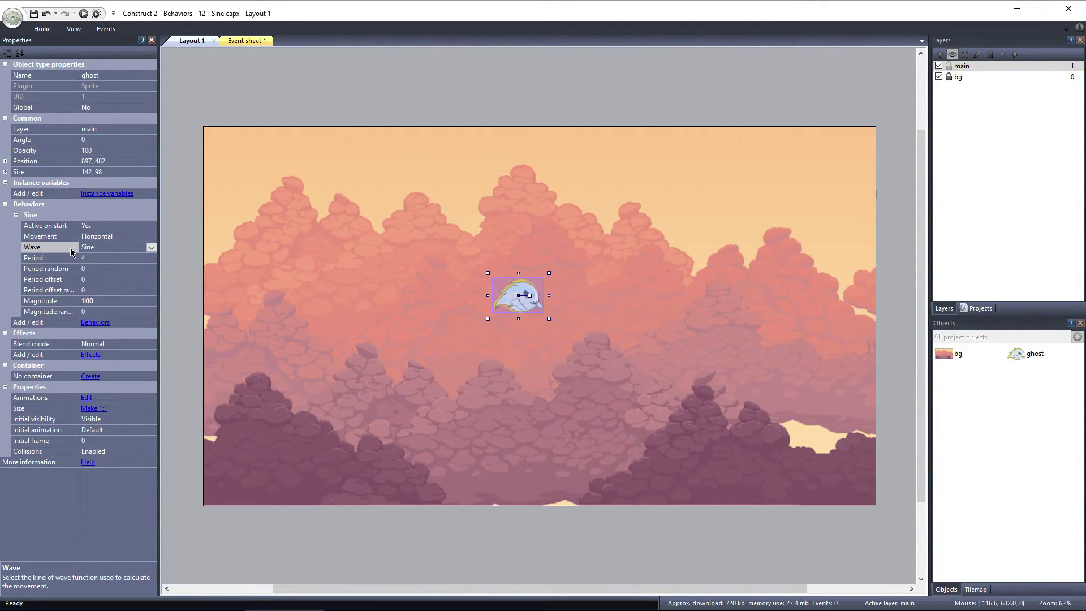
left_click(66, 258)
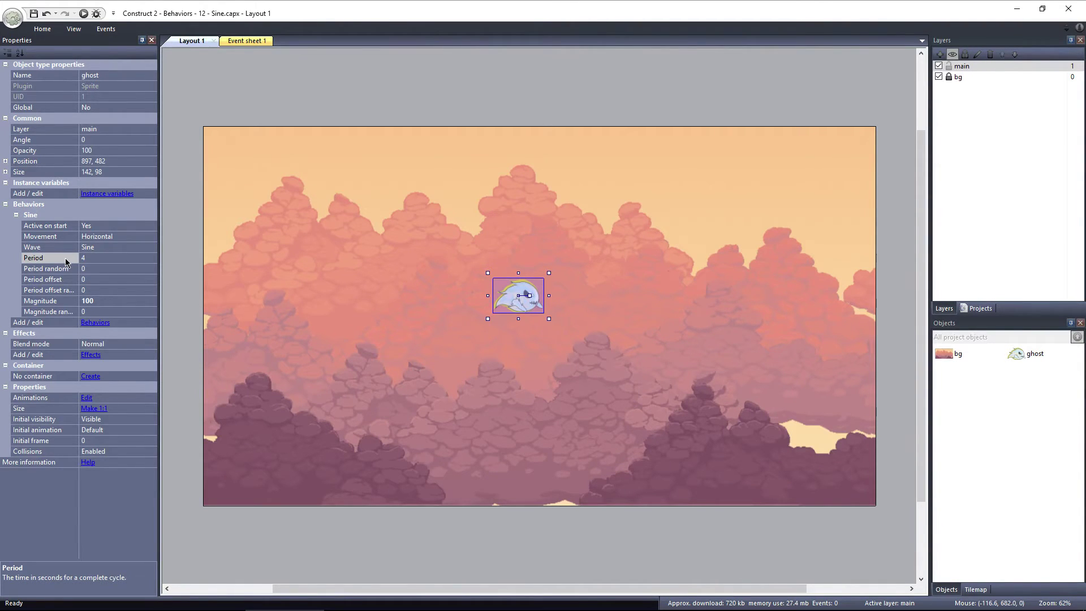
left_click(65, 258)
left_click(84, 13)
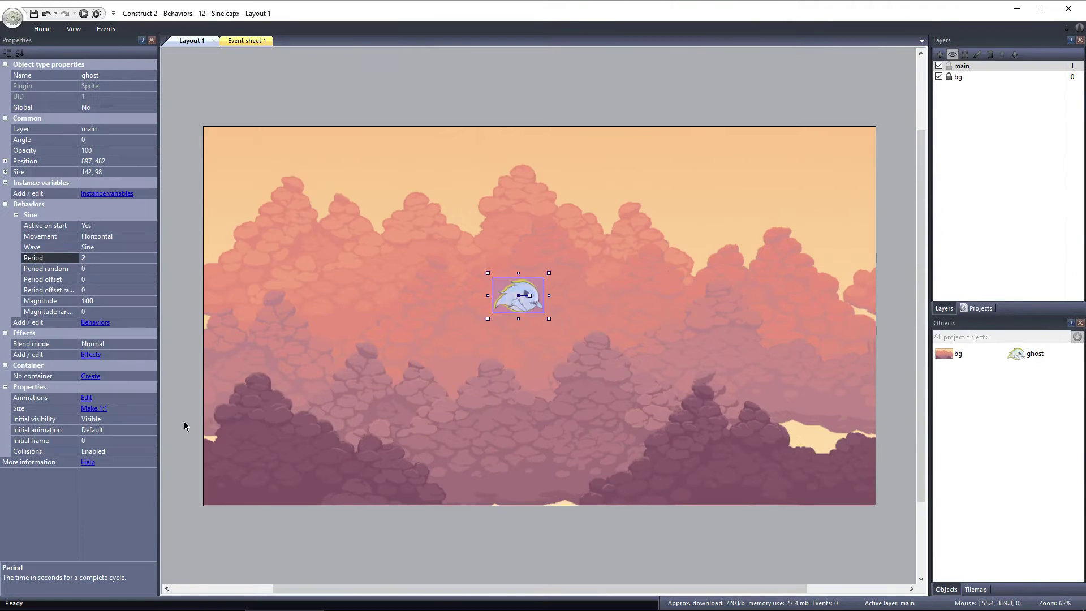
Step: Duplicate the ghost so that three are stacked vertically near the layout's centre, and preview the layout
left_click(55, 269)
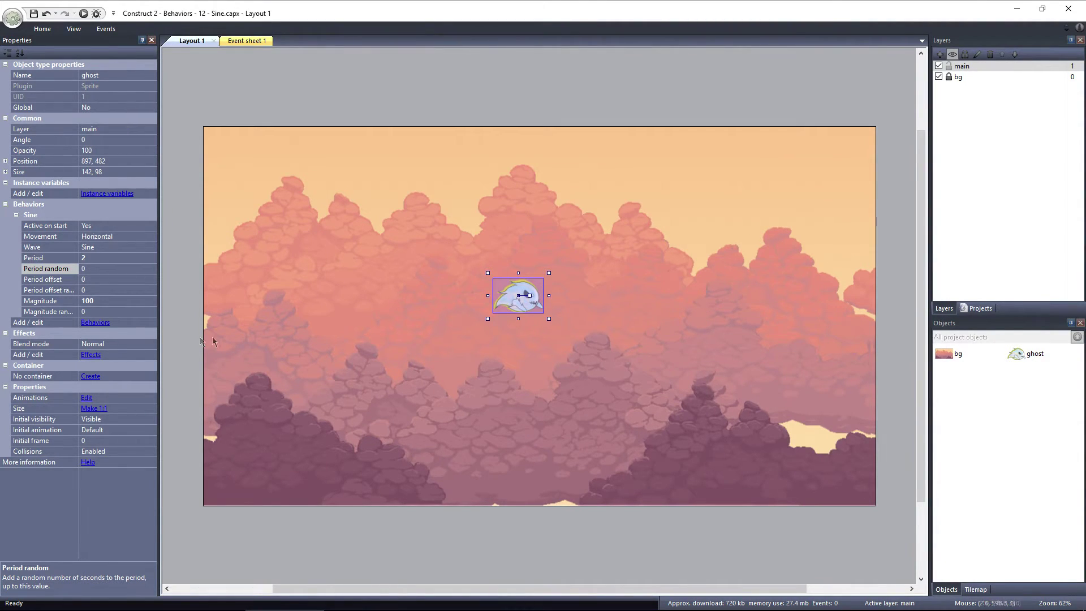
mouse_move(520, 298)
left_mouse_down()
mouse_move(512, 239)
mouse_move(494, 380)
left_mouse_up()
left_click(85, 13)
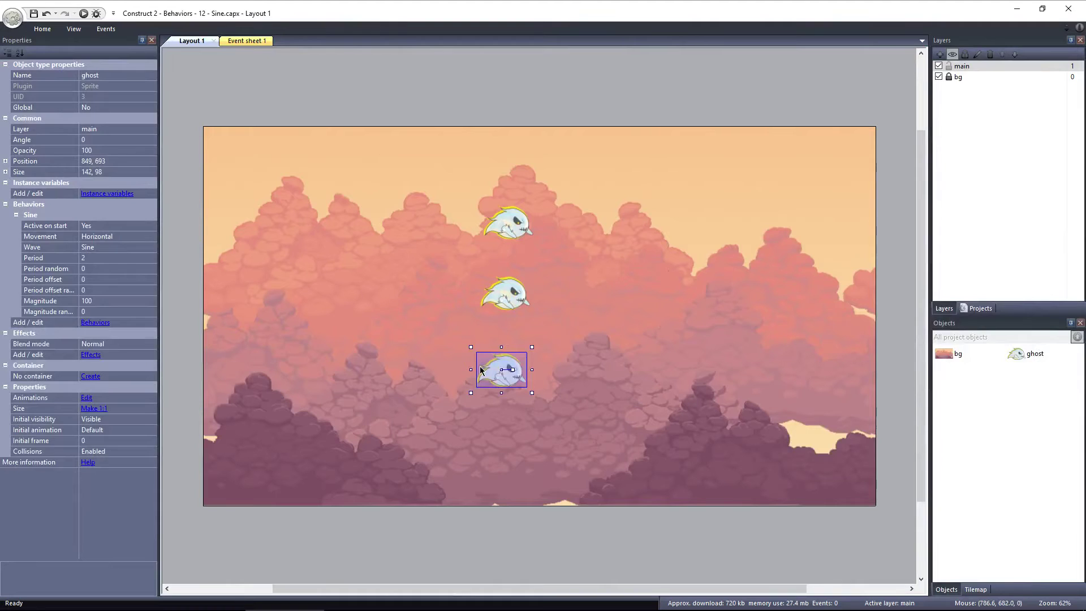
Step: Delete the two lower ghosts and select the remaining top one
key("Delete")
left_click(502, 290)
key("Delete")
left_click(514, 232)
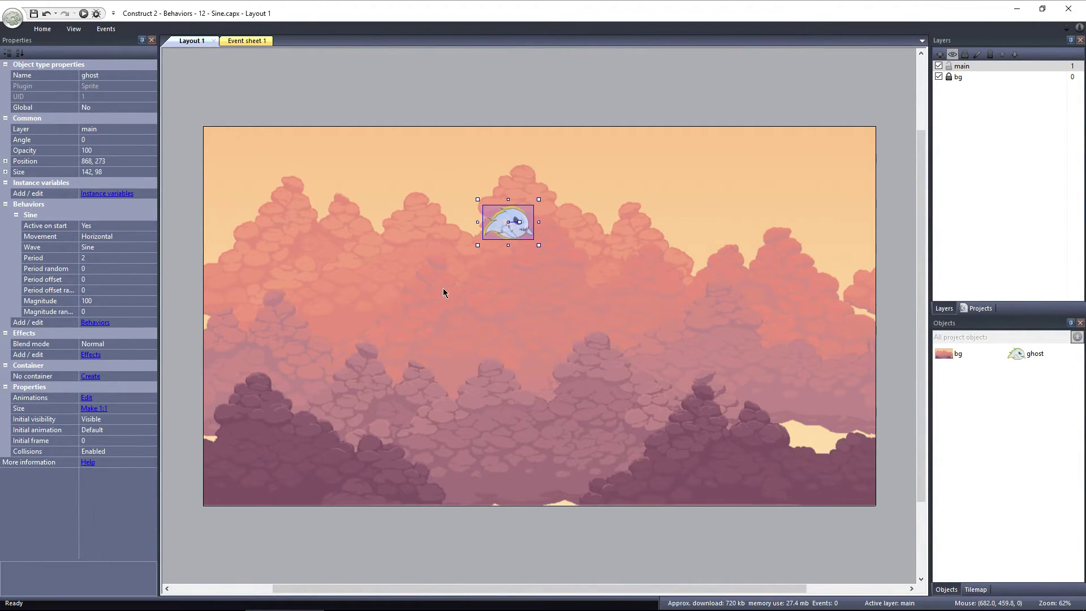
Step: Set the ghost's Period random to 10, copy it twice straight below itself, and preview the three ghosts
left_click(116, 268)
type("10")
key("Return")
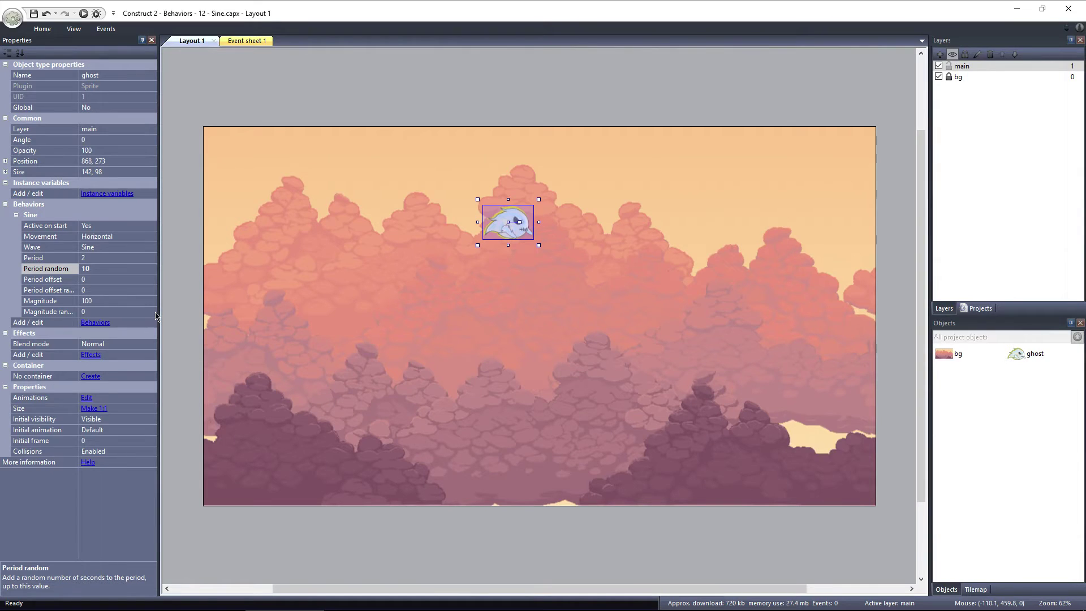
left_click_drag(501, 232, 499, 388, "ctrl")
left_click(83, 13)
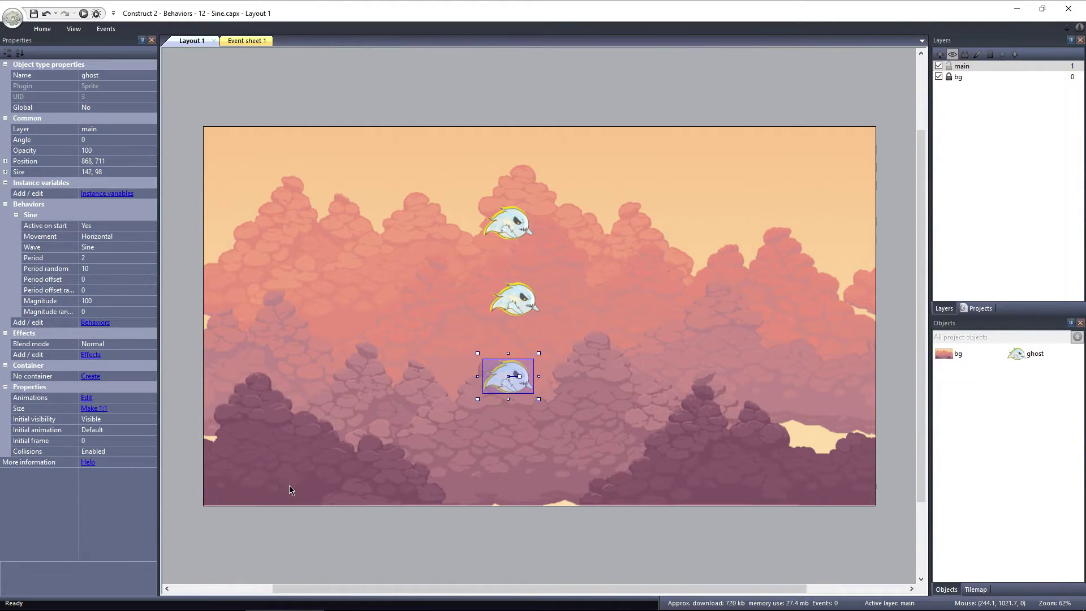
Step: Delete the two lower ghost copies and set the remaining ghost's Period random to 0
key("Delete")
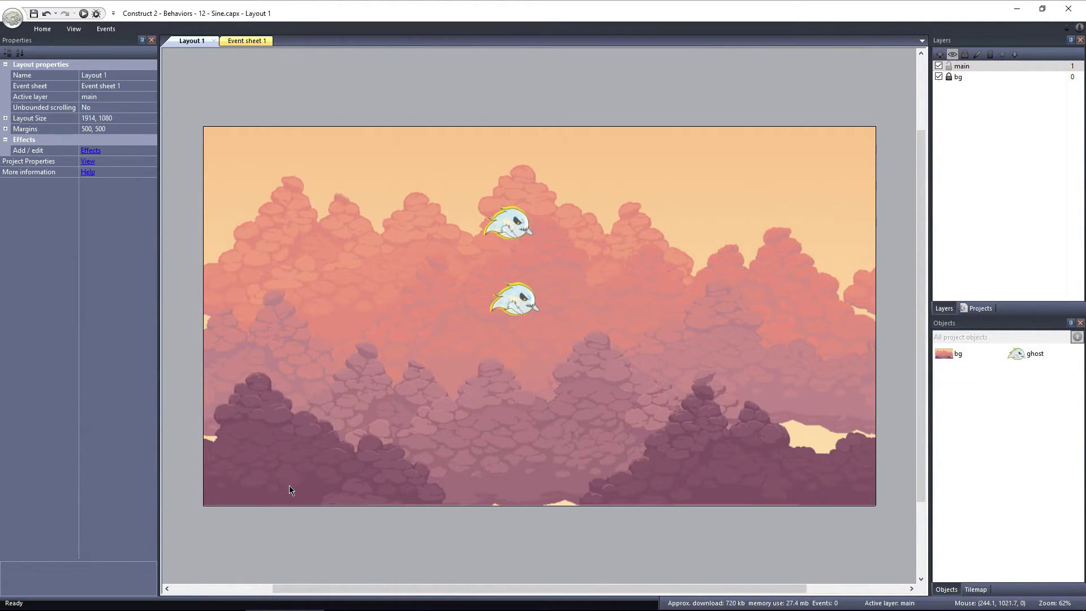
left_click(512, 303)
key("Delete")
left_click(510, 229)
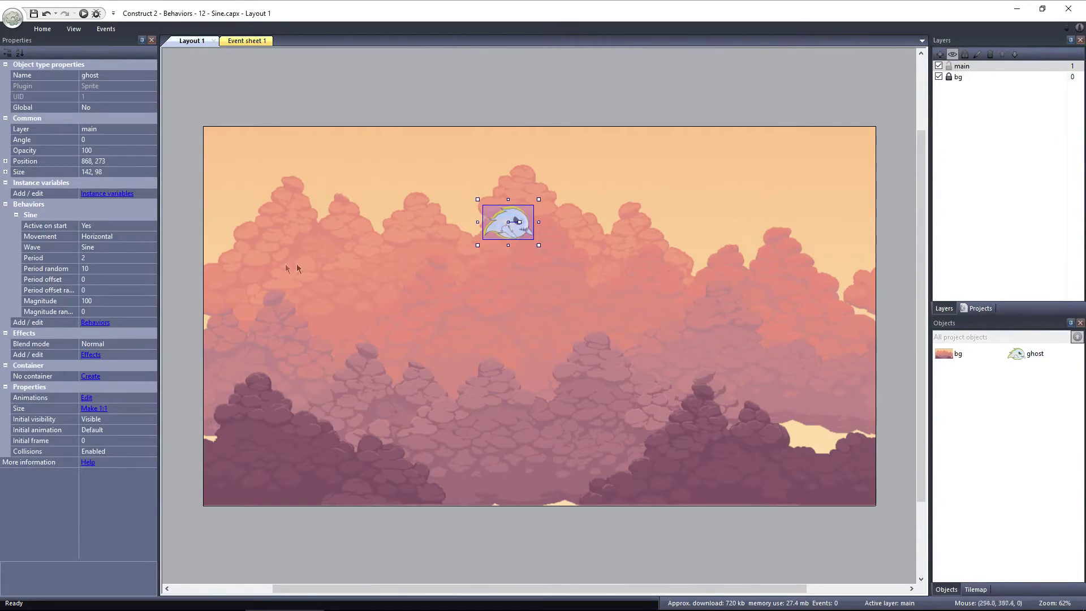
left_click(116, 268)
type("0")
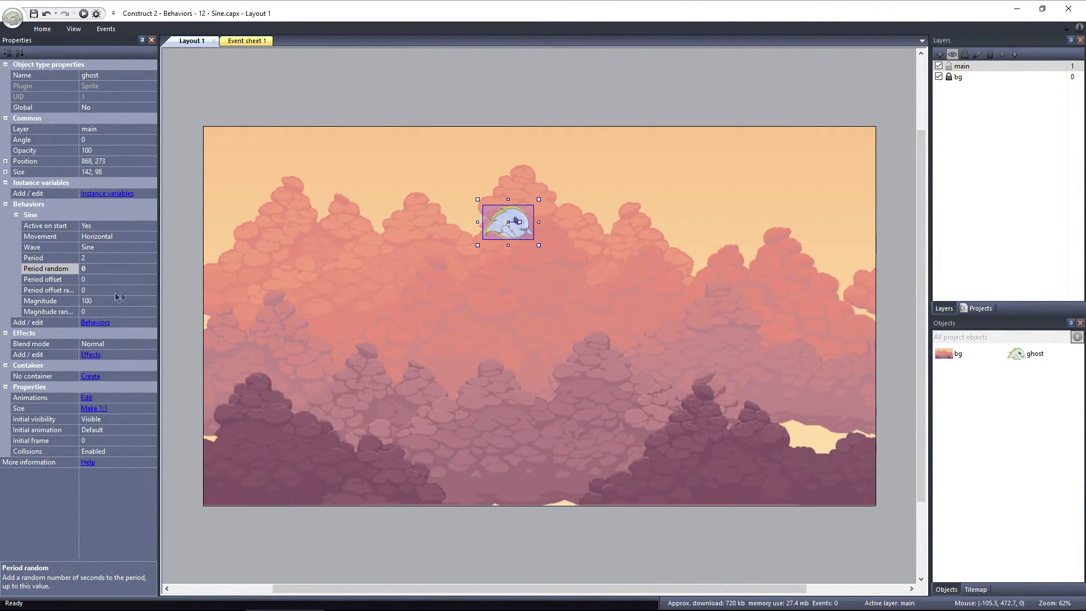
Step: Copy the ghost straight below the original, set the copy's Period offset to 1, and preview both ghosts
left_click(62, 280)
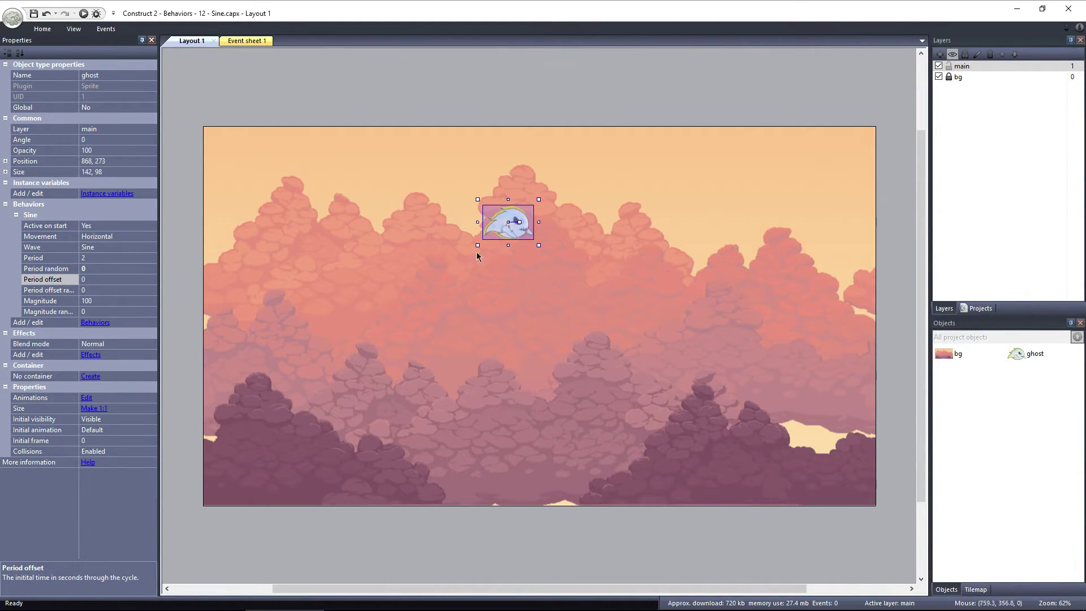
left_click_drag(503, 230, 504, 324, "ctrl")
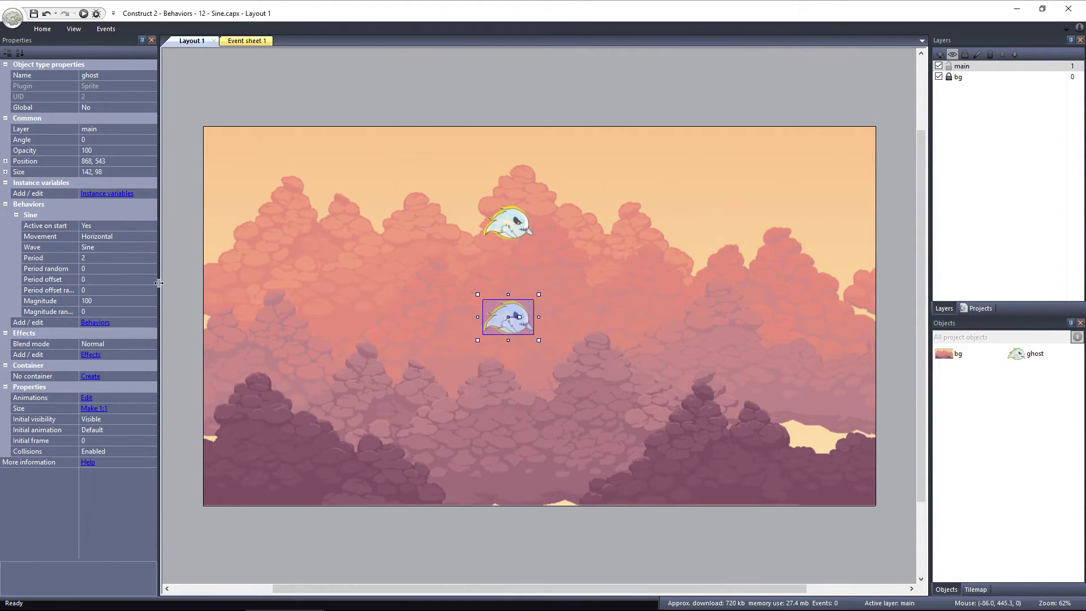
left_click(92, 278)
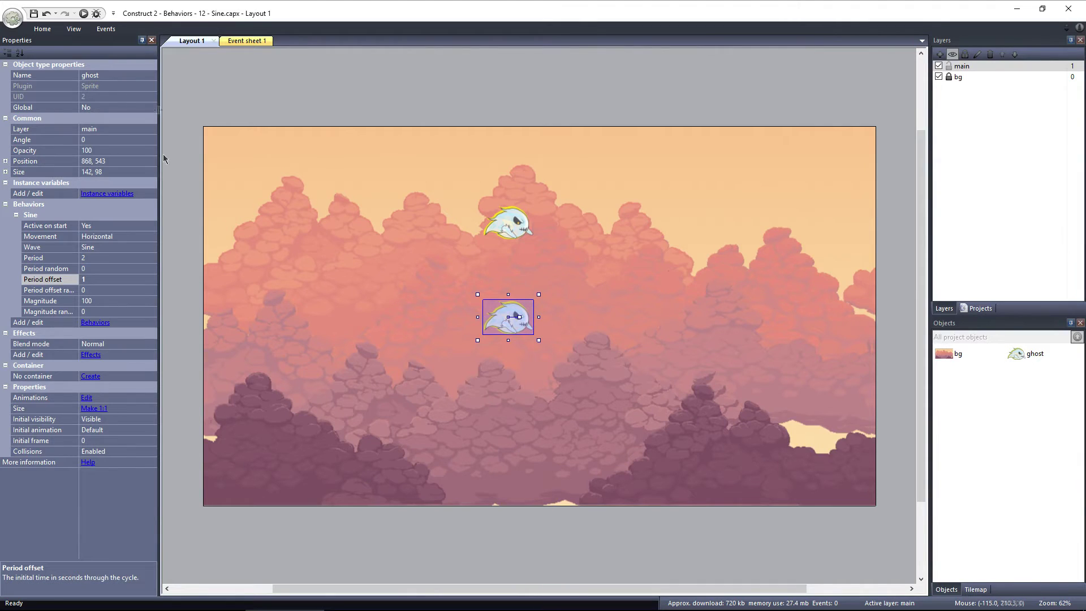
key("F5")
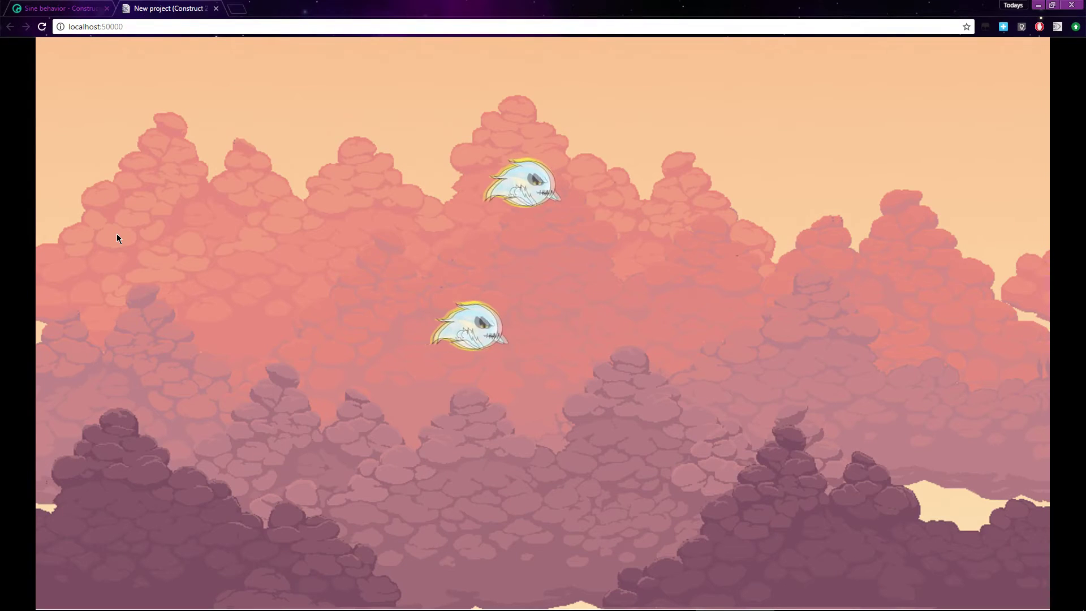
key("alt+Tab")
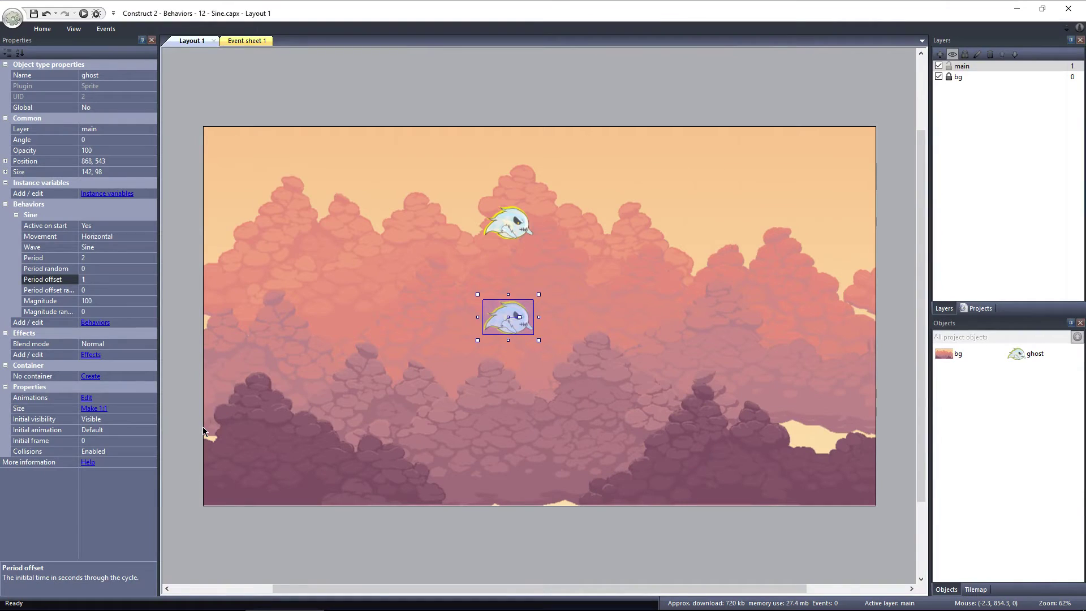
Step: Delete the lower ghost copy and select the original ghost
key("Delete")
left_click(495, 229)
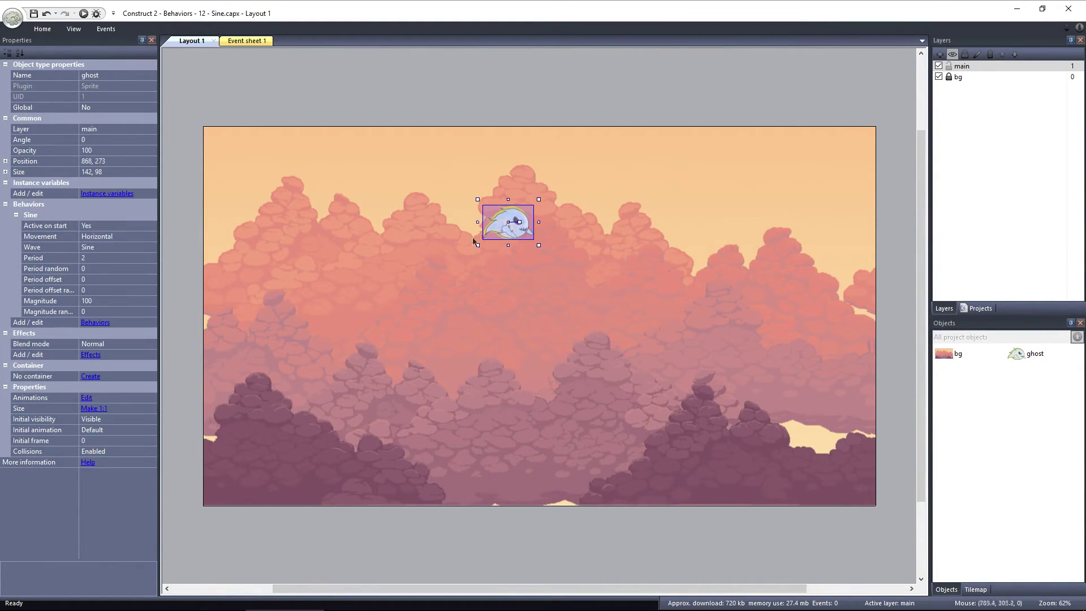
Step: Review the descriptions of the ghost's Period offset random, Magnitude and Magnitude random settings
left_click(44, 292)
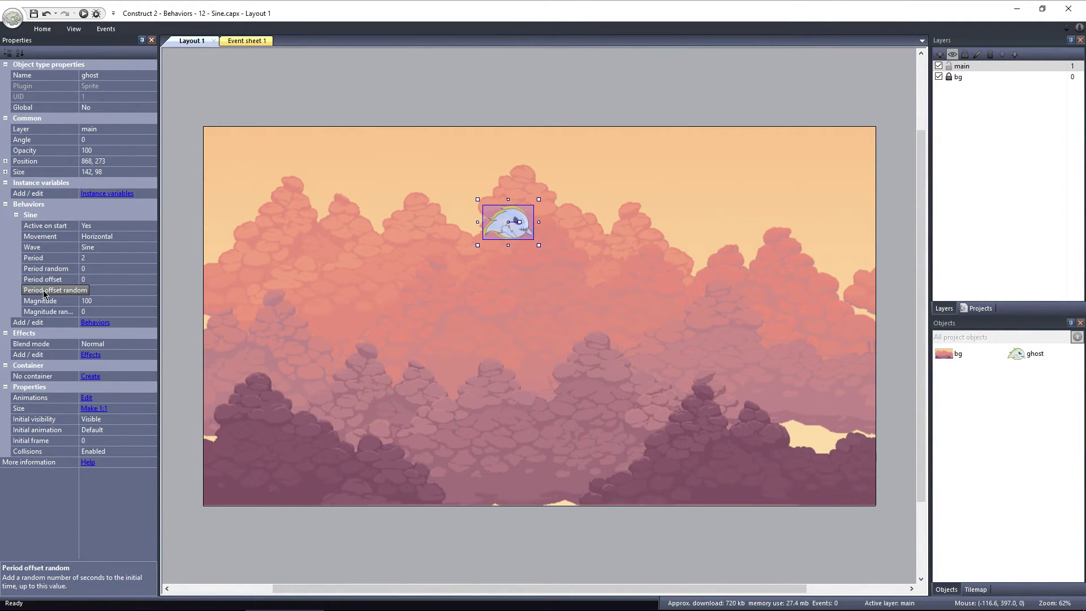
left_click(50, 303)
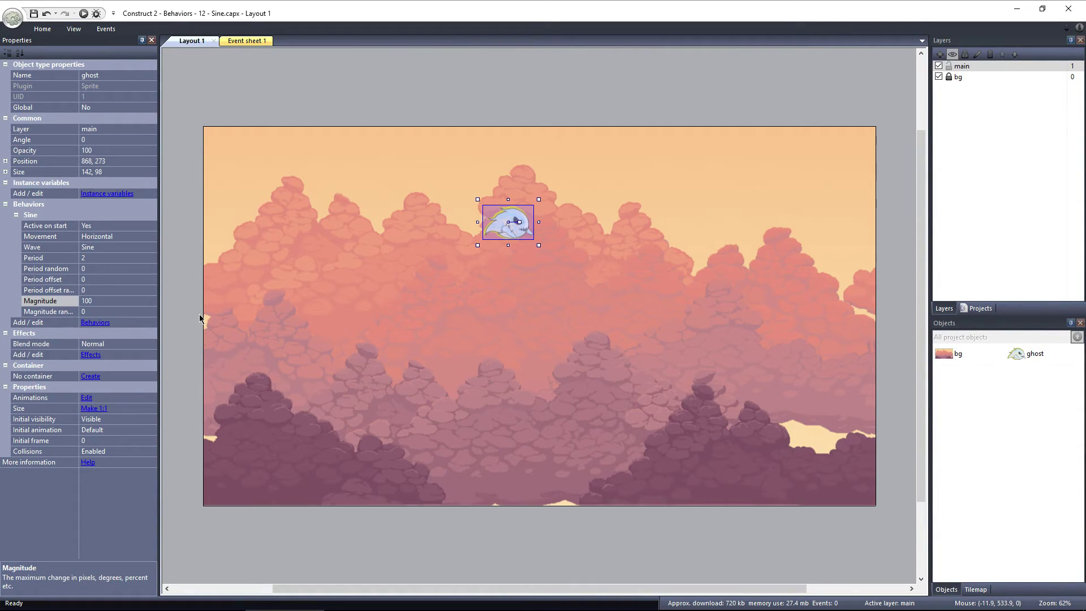
left_click(65, 313)
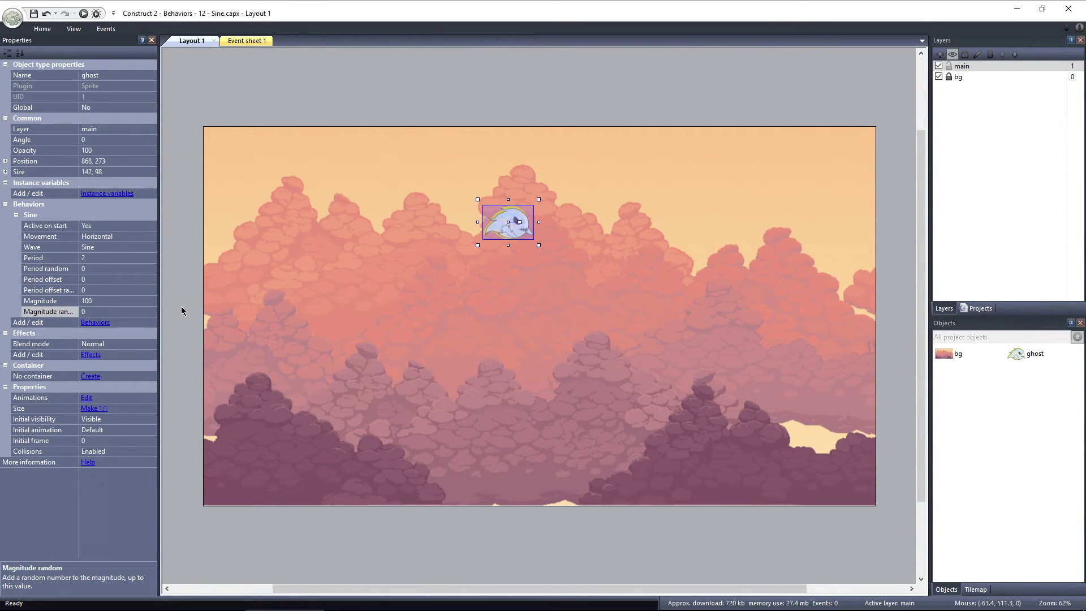
Step: Open the recent project "Sine behavior - types.capx" and preview its examples of the Sine movement types
left_click(11, 14)
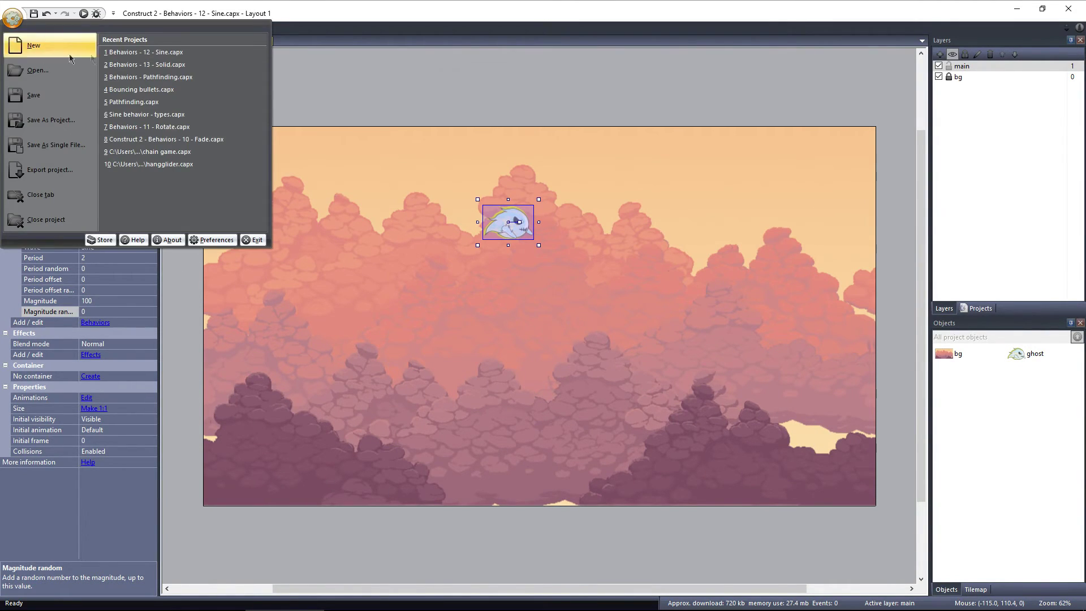
left_click(170, 114)
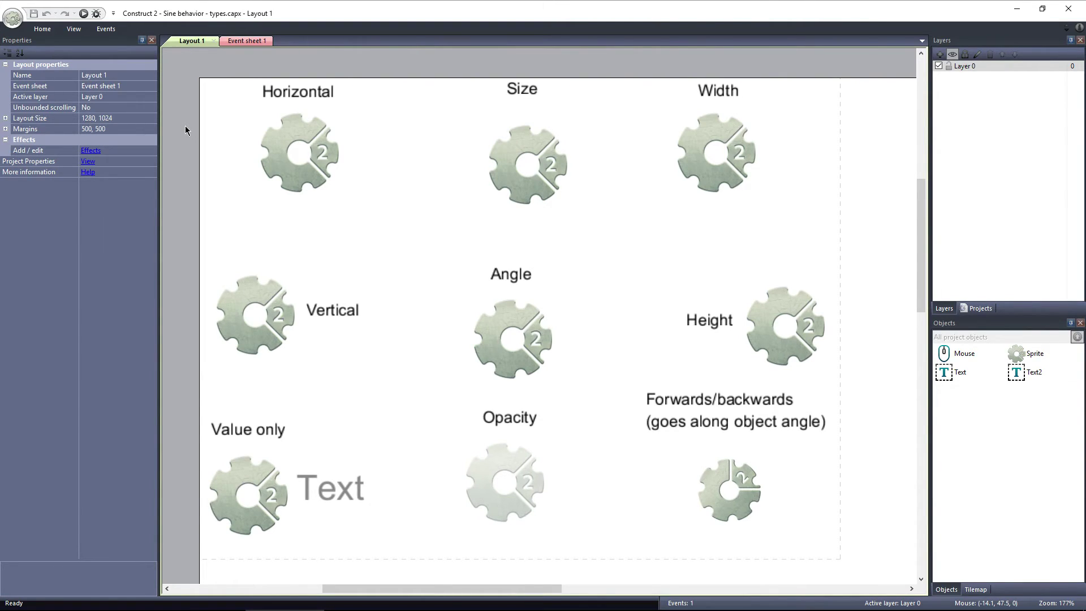
left_click(84, 13)
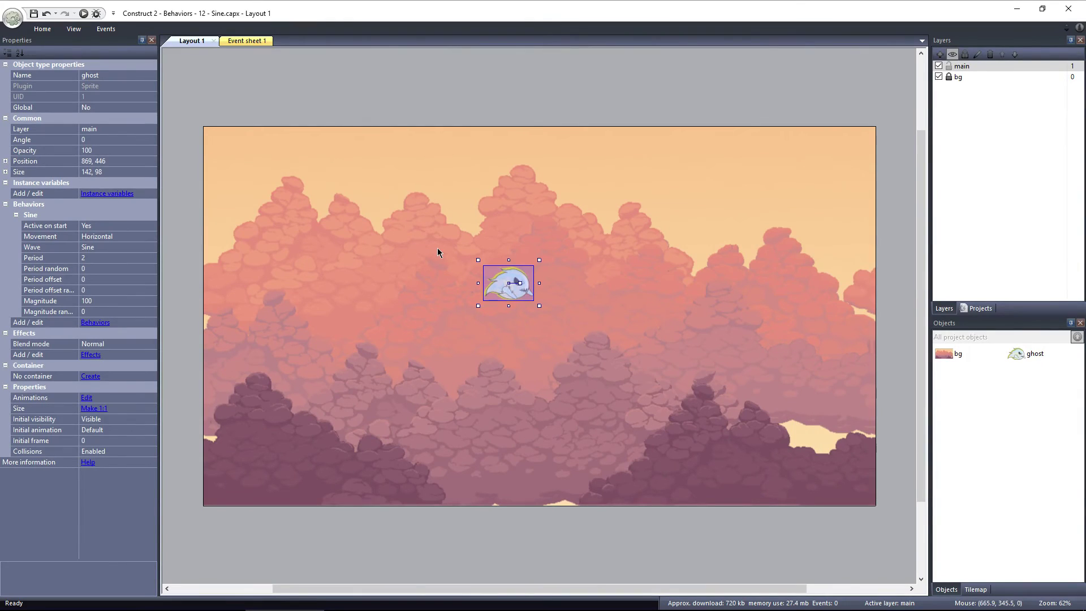
Step: Check the ghost's Wave setting, compare the sine, triangle and square wave images in Photos, and return to Construct 2
left_click(48, 247)
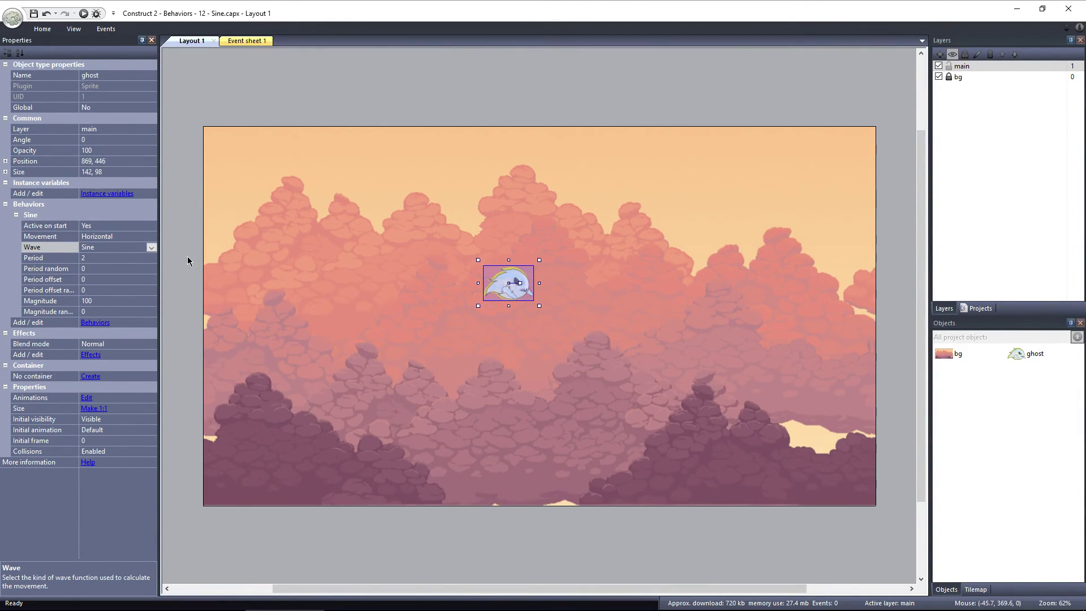
left_click(151, 247)
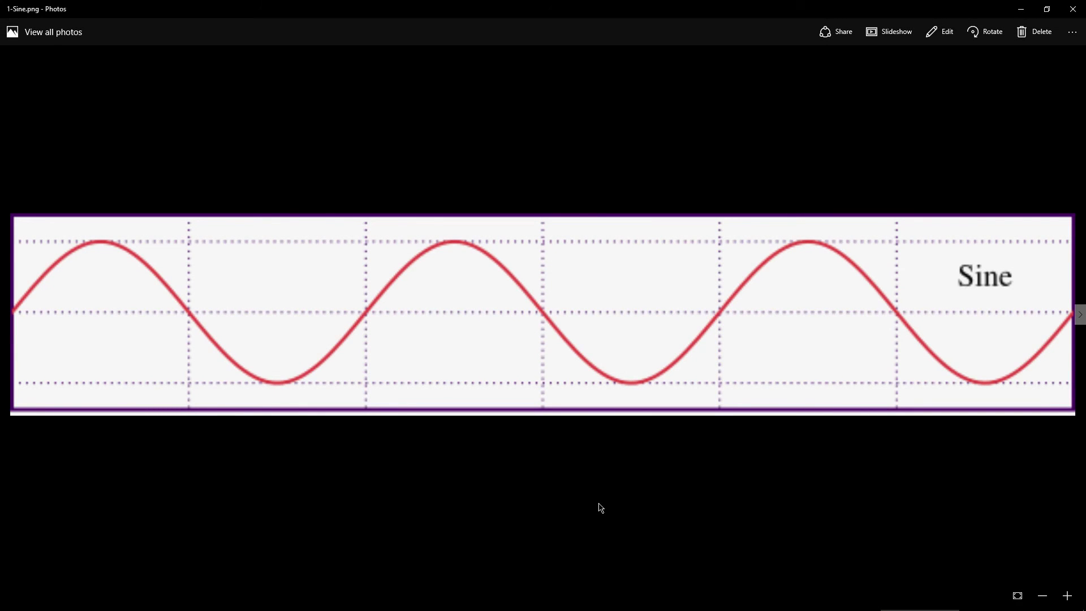
key("Right")
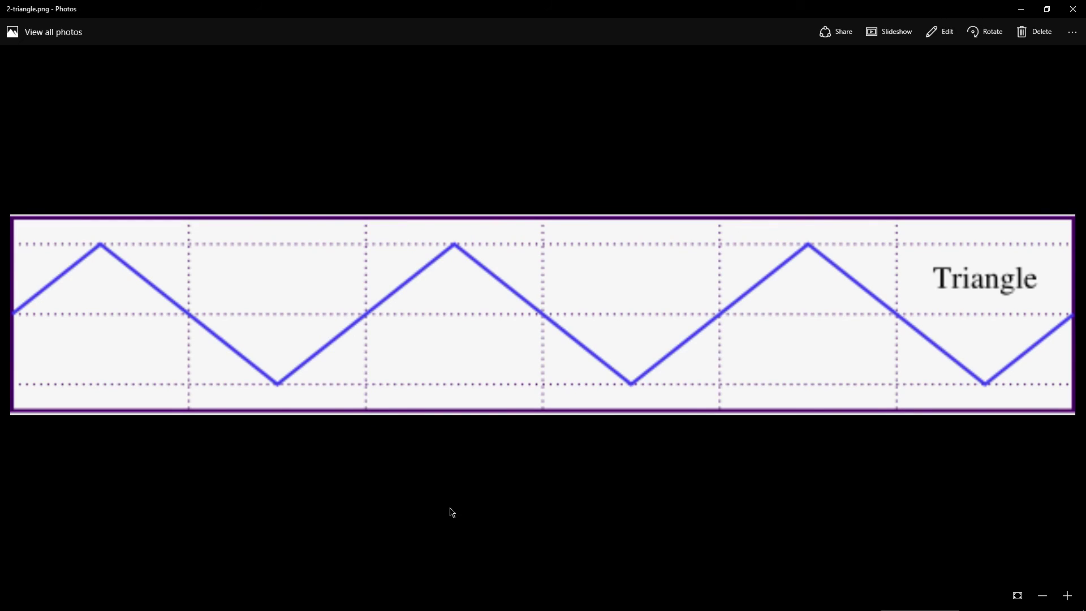
key("Left")
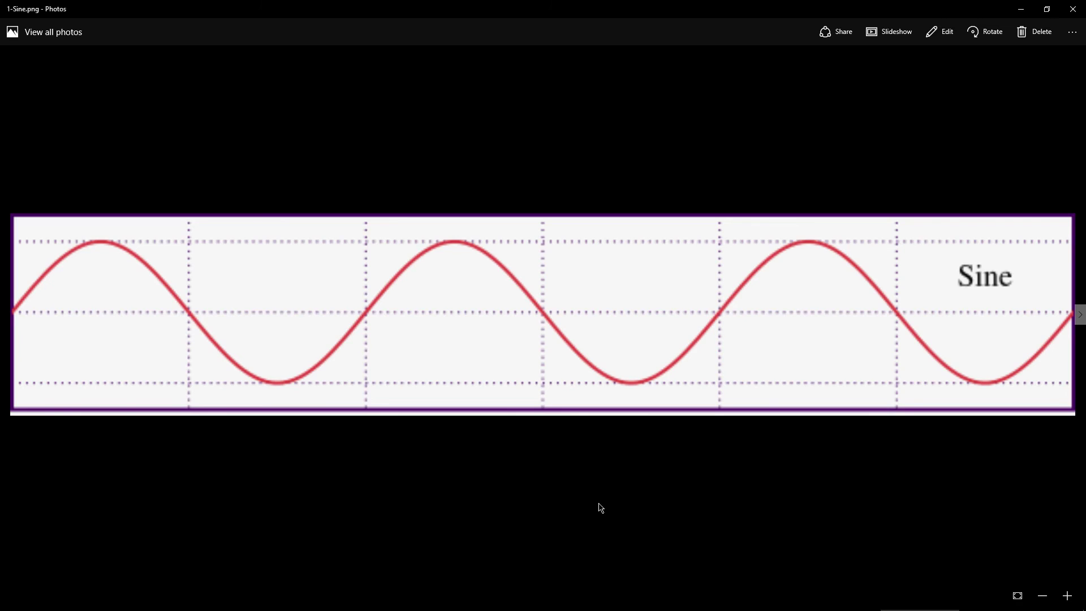
key("Right")
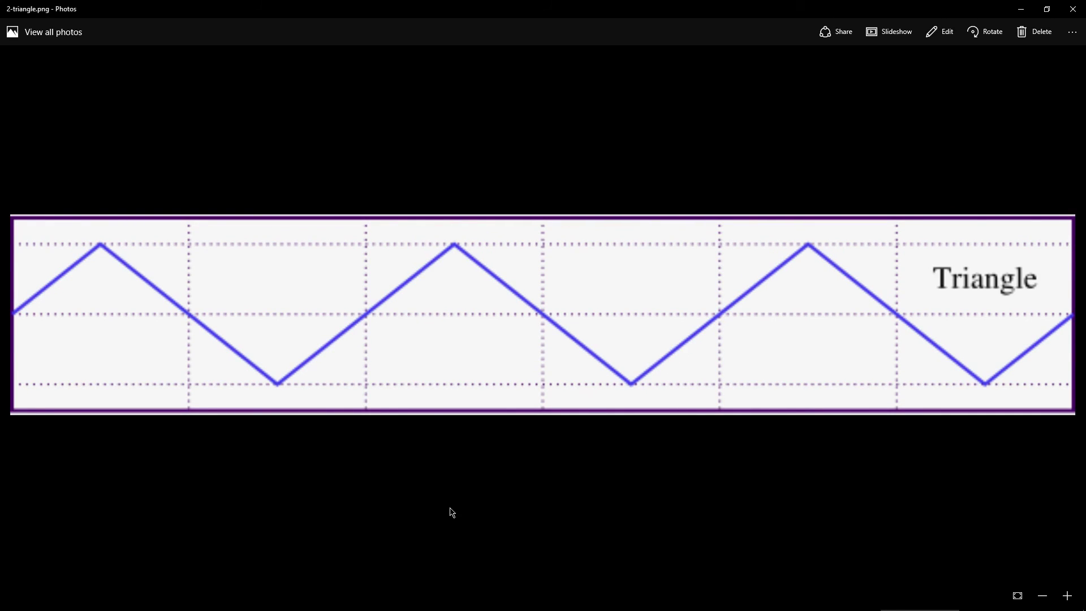
key("Left")
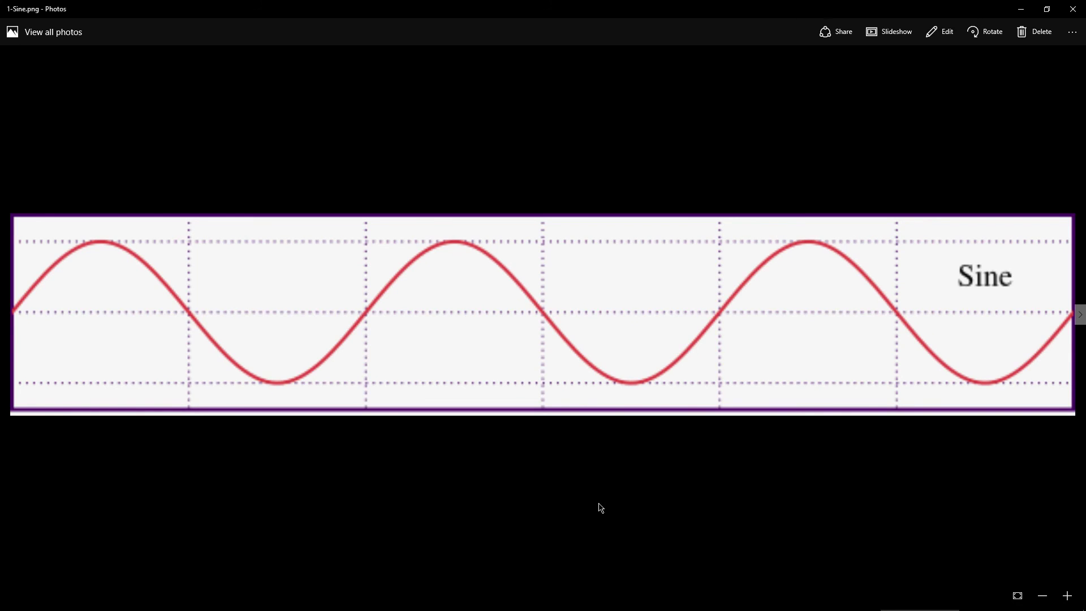
key("Right")
key("Right")
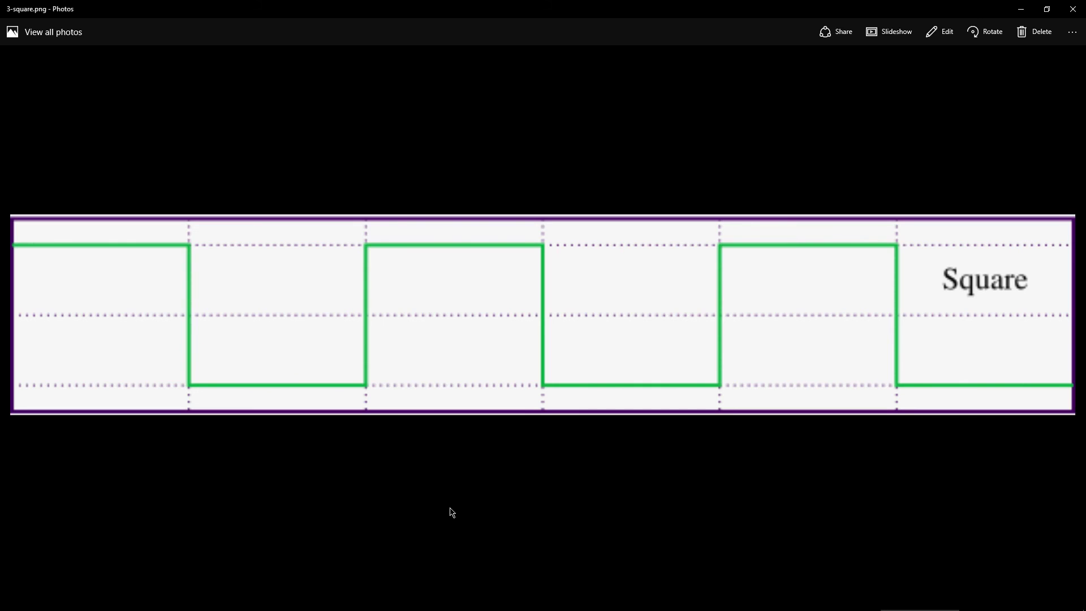
key("alt+Tab")
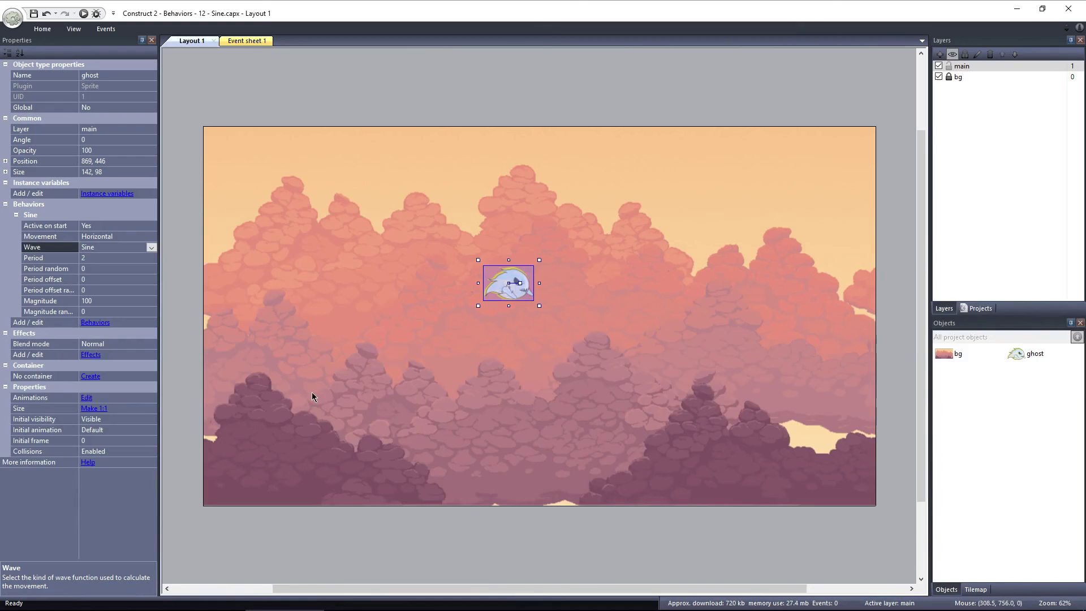
Step: Set the Wave of the ghost's Sine behavior to Square and preview the layout
left_click(150, 247)
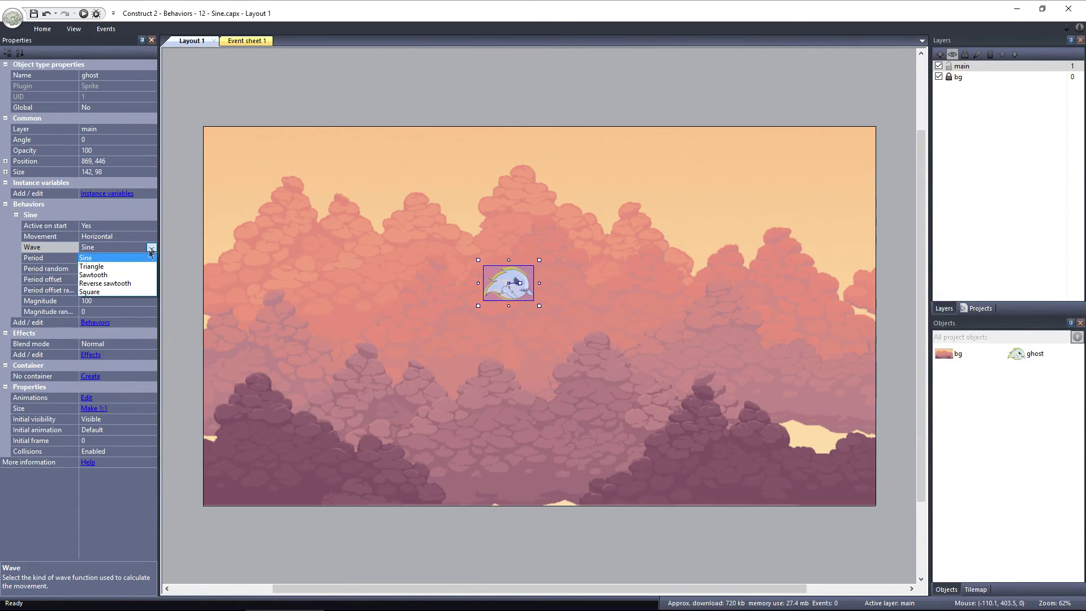
left_click(133, 290)
left_click(337, 259)
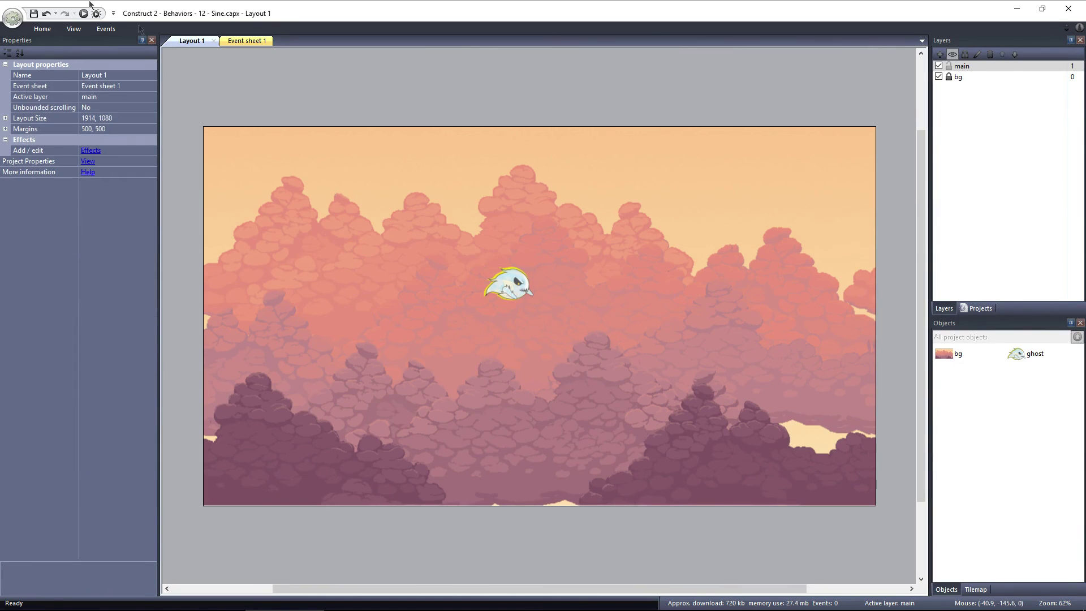
left_click(84, 13)
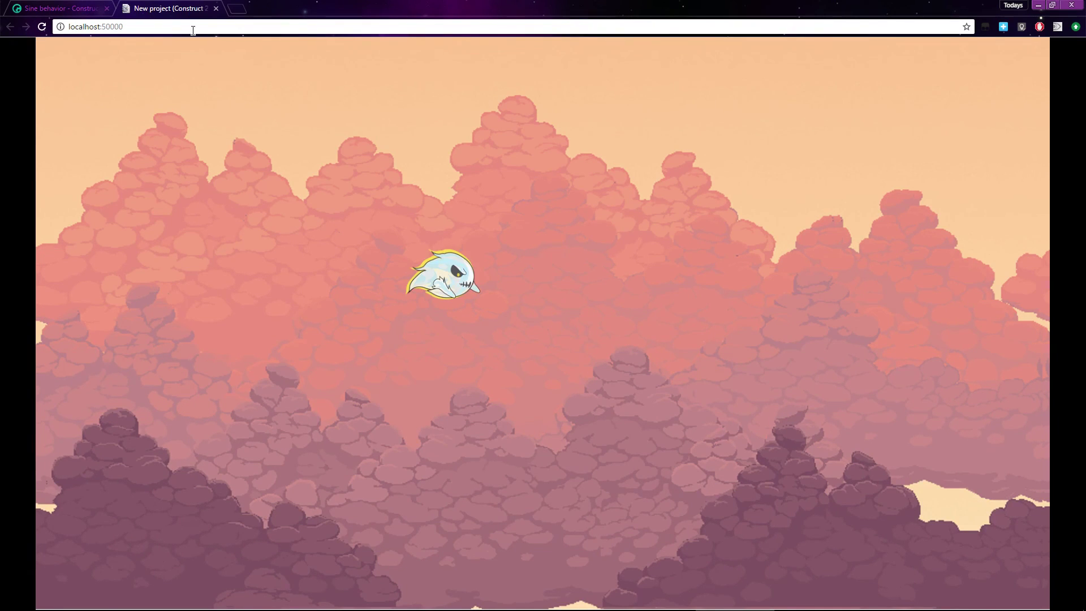
Step: Return to the layout and set the ghost's Sine behavior to the Sine wave with Vertical movement
key("alt+Tab")
left_click(484, 282)
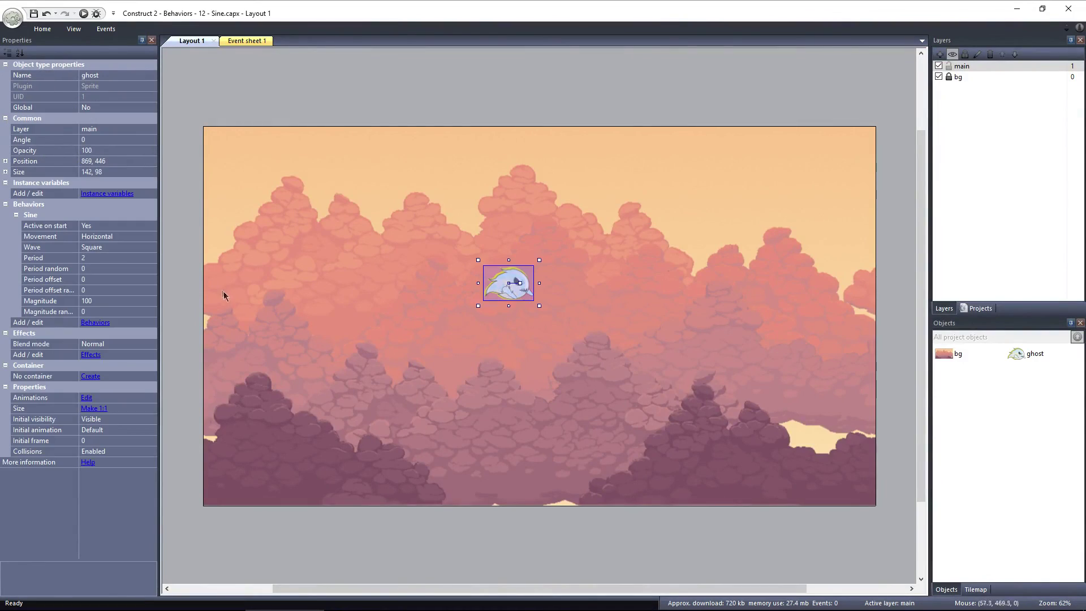
left_click(124, 249)
left_click(147, 250)
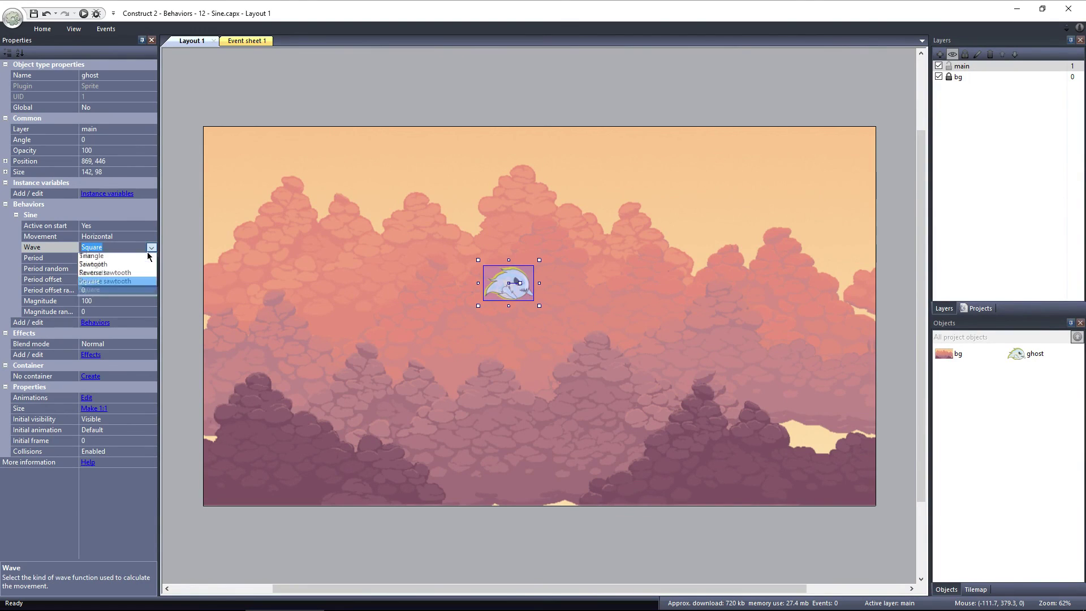
left_click(140, 258)
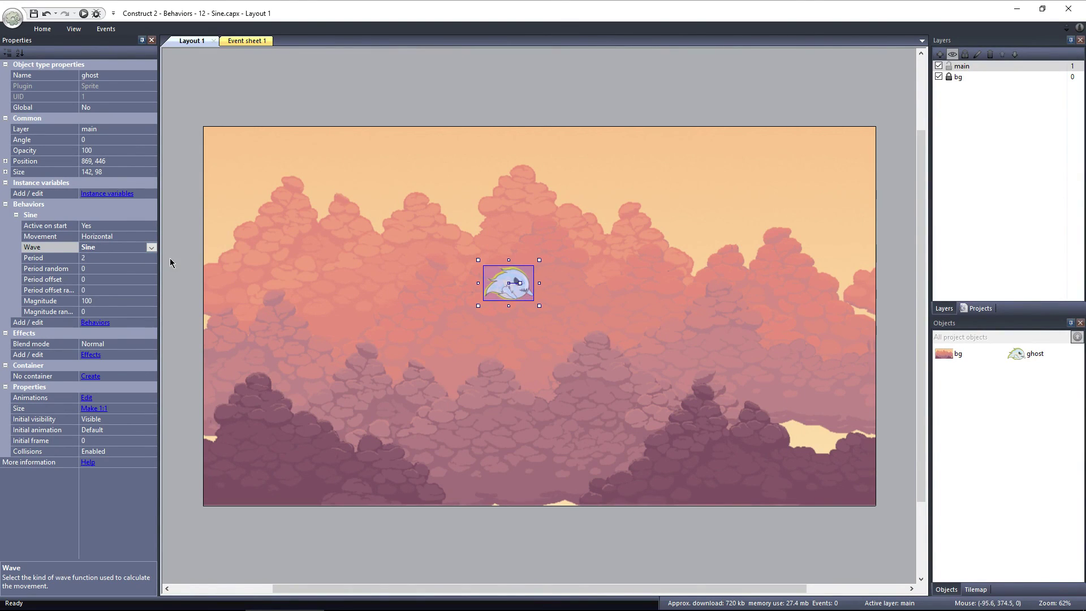
left_click(146, 236)
left_click(151, 236)
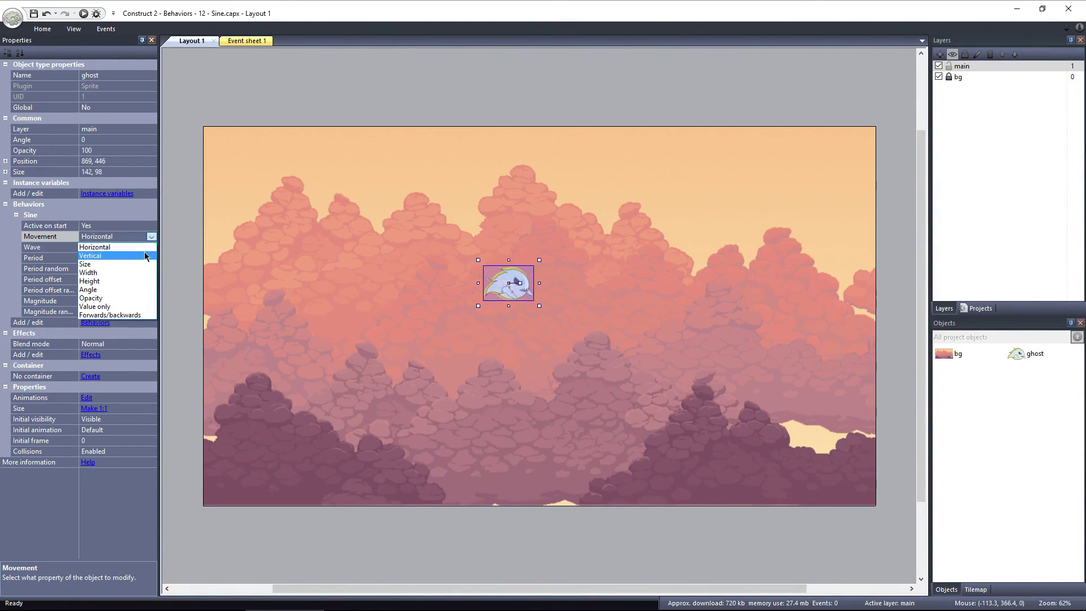
left_click(144, 252)
Step: Add the Bullet behavior to the ghost alongside its Sine behavior
left_click(95, 322)
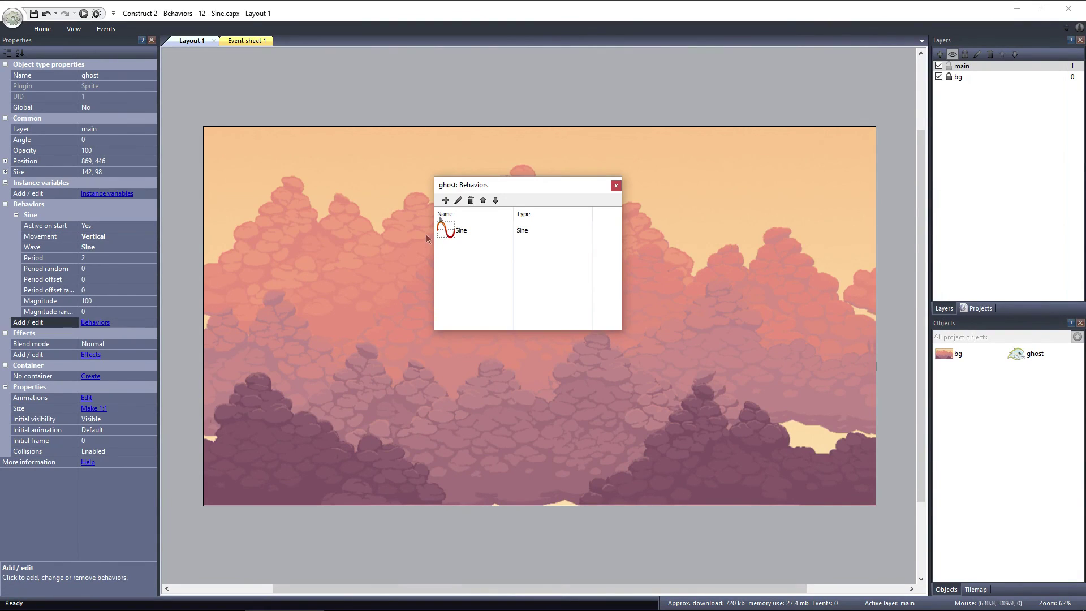
left_click(445, 200)
scroll(776, 305, "down", 5)
double_click(726, 274)
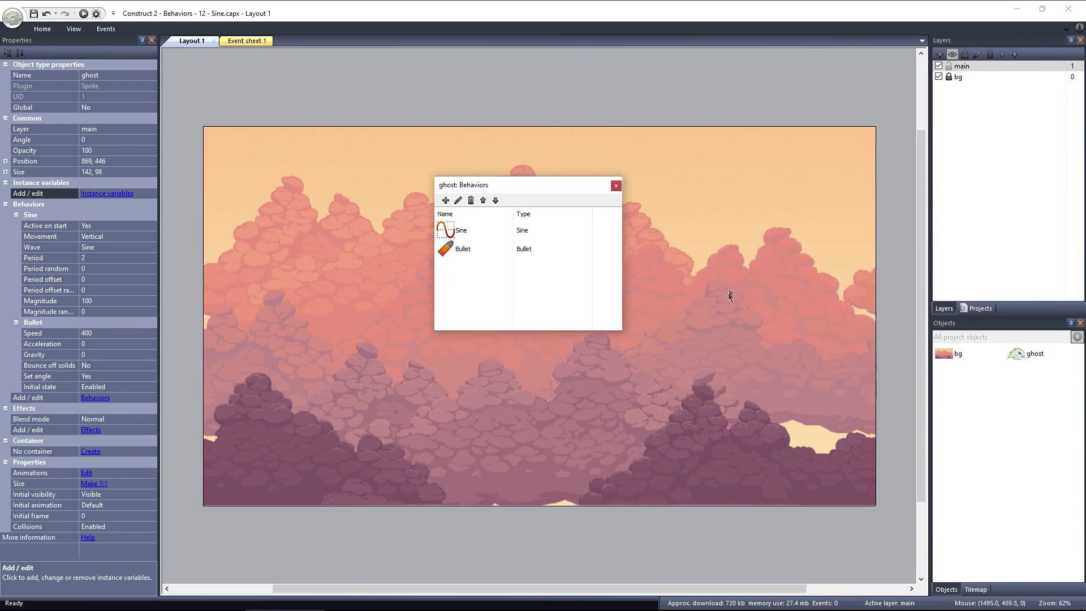
left_click(616, 185)
Step: Move the ghost toward the left side of the background, to about 246, 409, and preview the layout
left_click_drag(495, 292, 276, 279)
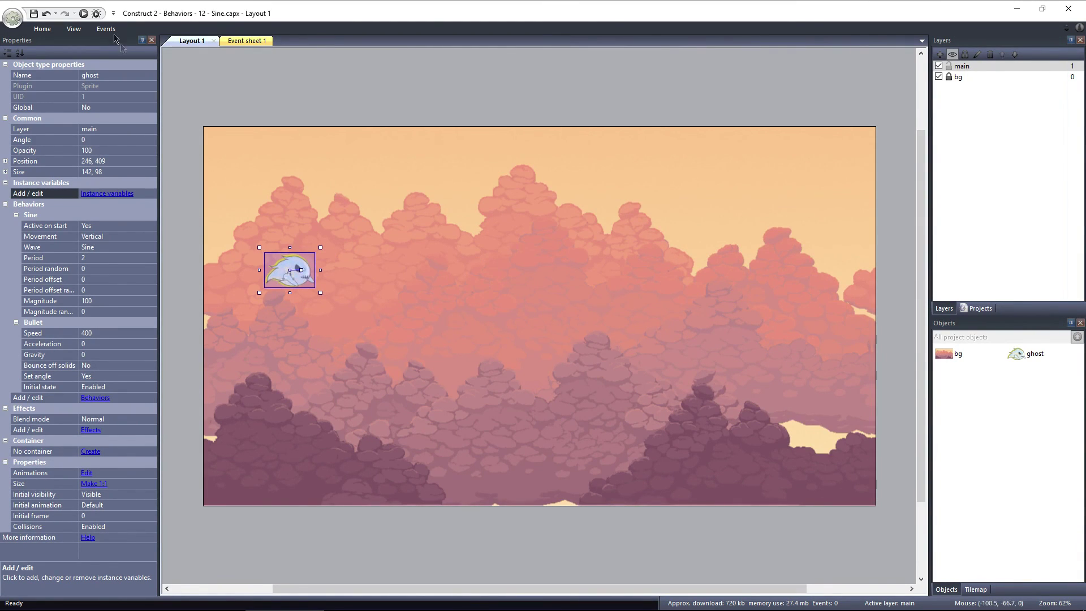
left_click(83, 13)
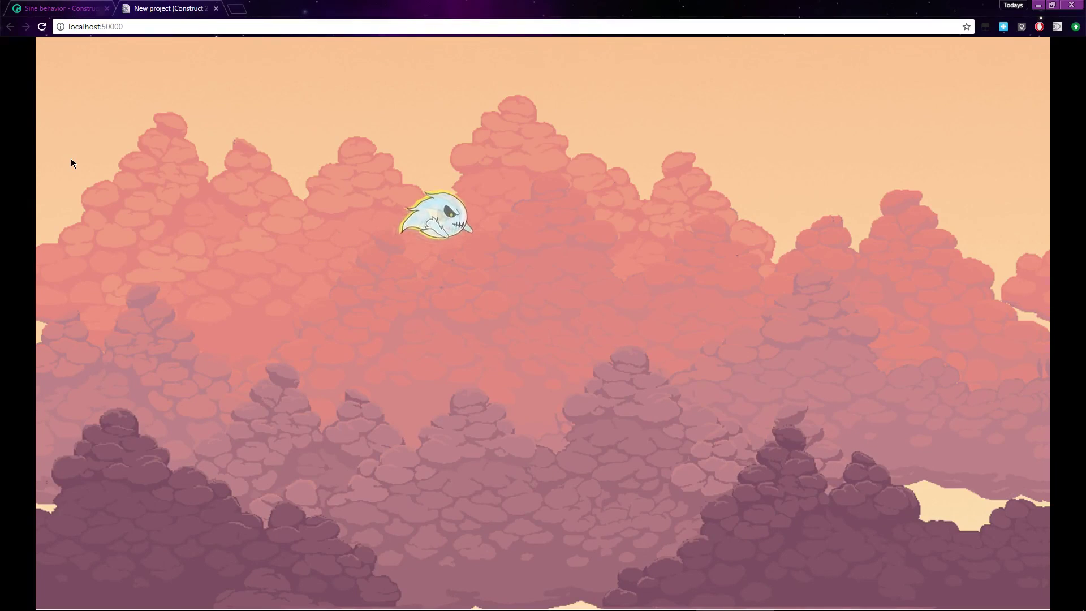